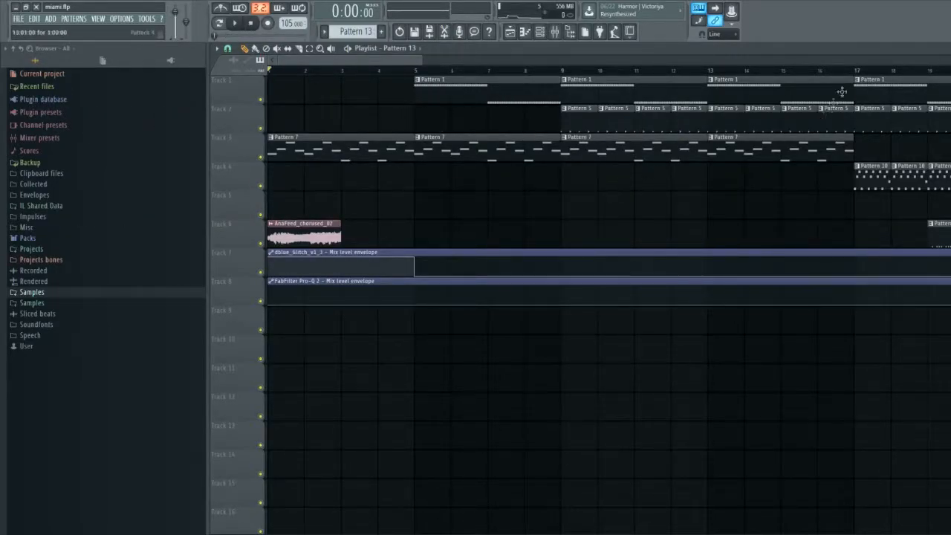
Look over the mixer tracks from the first inserts onward, and return to the channel rack.
{"action": "key", "text": "F9"}
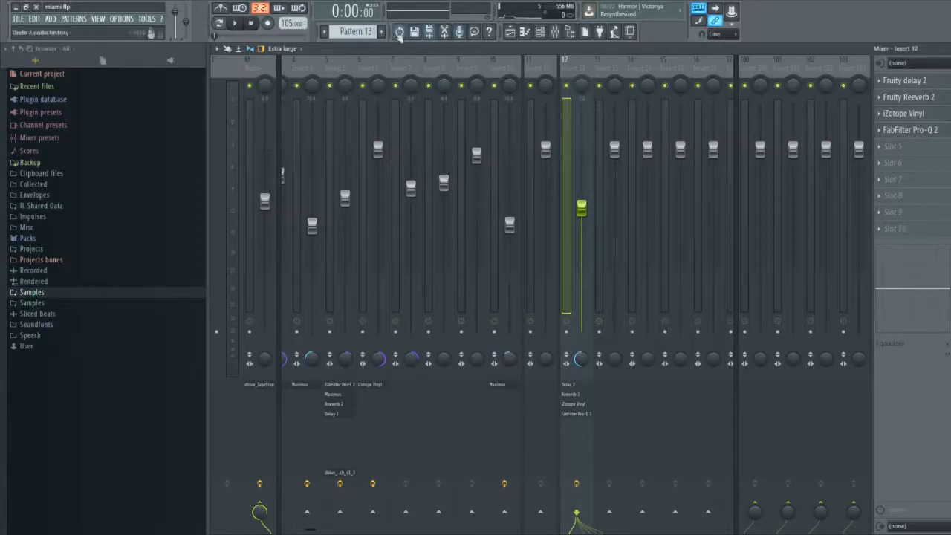
{"action": "scroll", "coordinate": [469, 339], "scroll_direction": "up", "scroll_amount": 3}
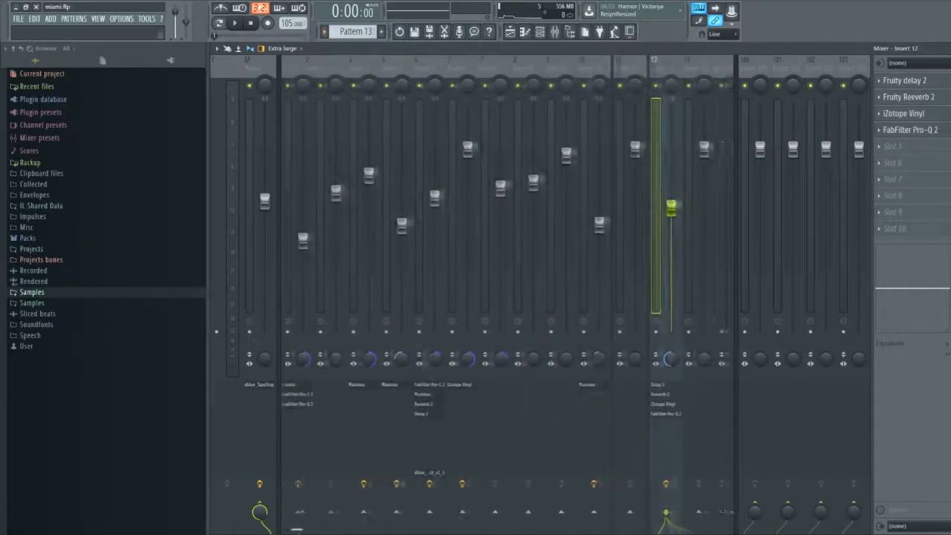
{"action": "key", "text": "Escape"}
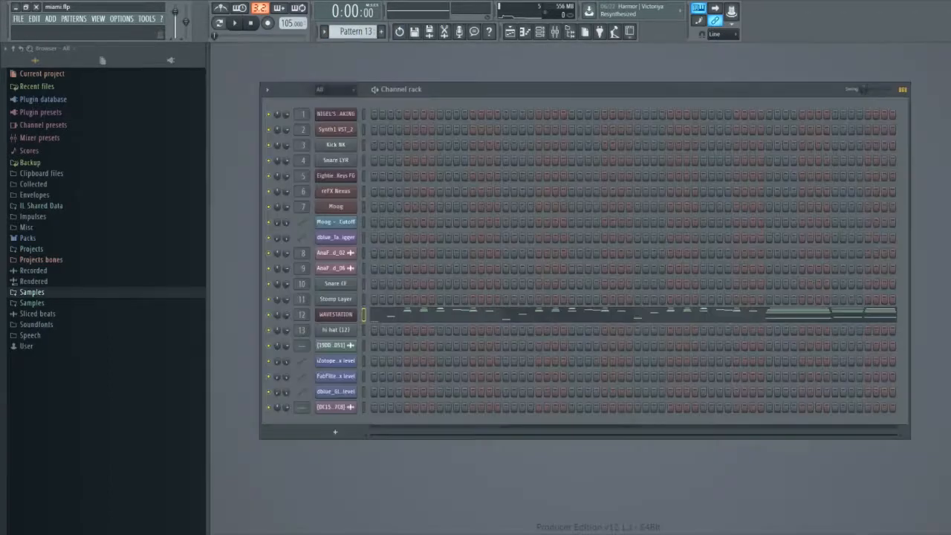
Inspect the synth settings of the fat bassline on channel 1 and Eighties Keys FG on channel 5.
{"action": "left_click", "coordinate": [346, 113]}
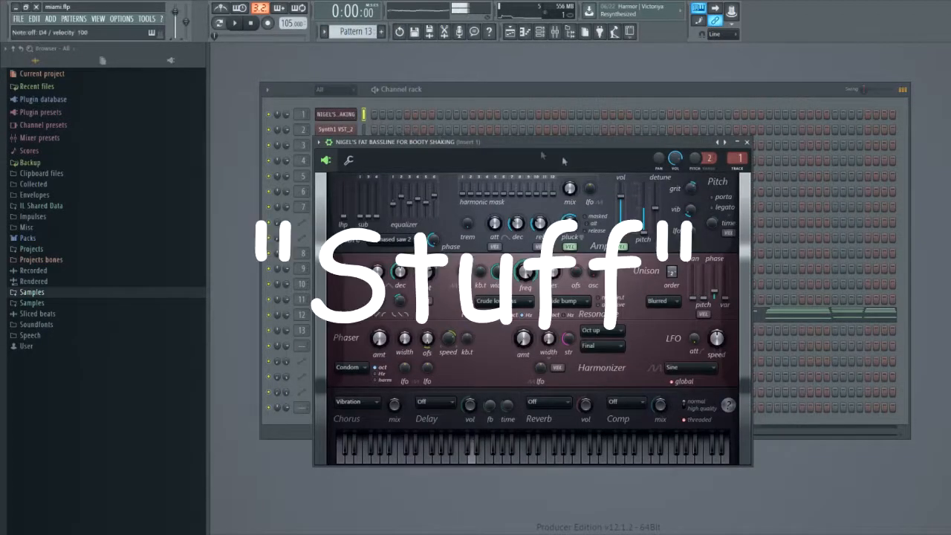
{"action": "left_click", "coordinate": [747, 141]}
{"action": "left_click", "coordinate": [345, 178]}
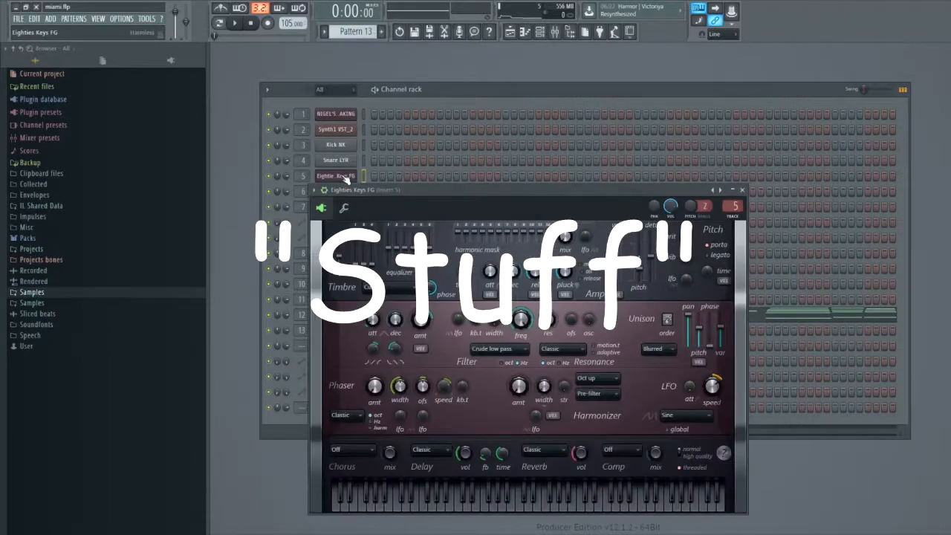
{"action": "left_click", "coordinate": [741, 190]}
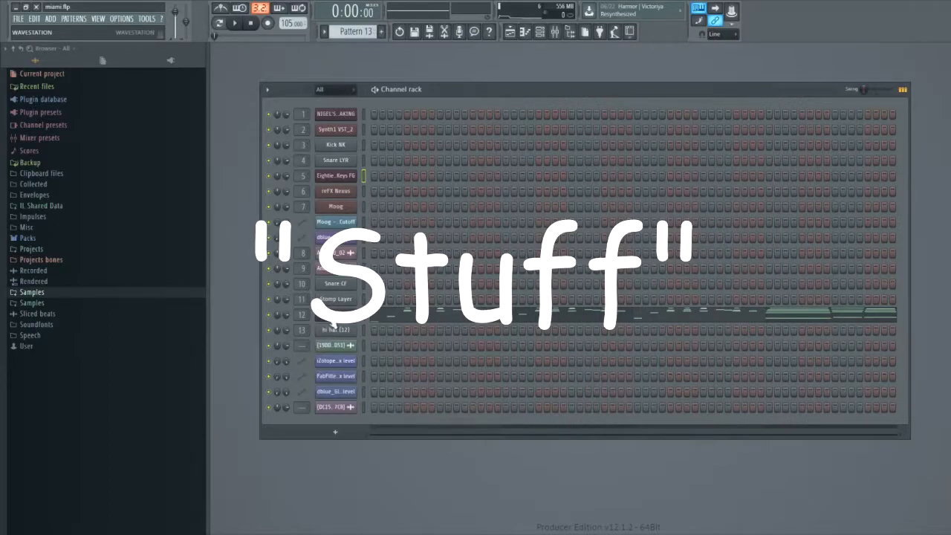
{"action": "left_click", "coordinate": [351, 176]}
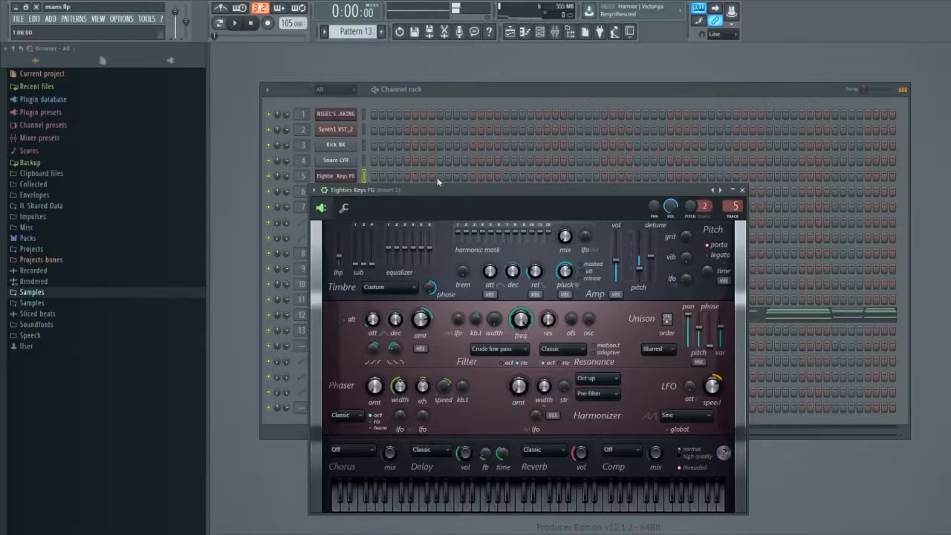
{"action": "left_click", "coordinate": [742, 190]}
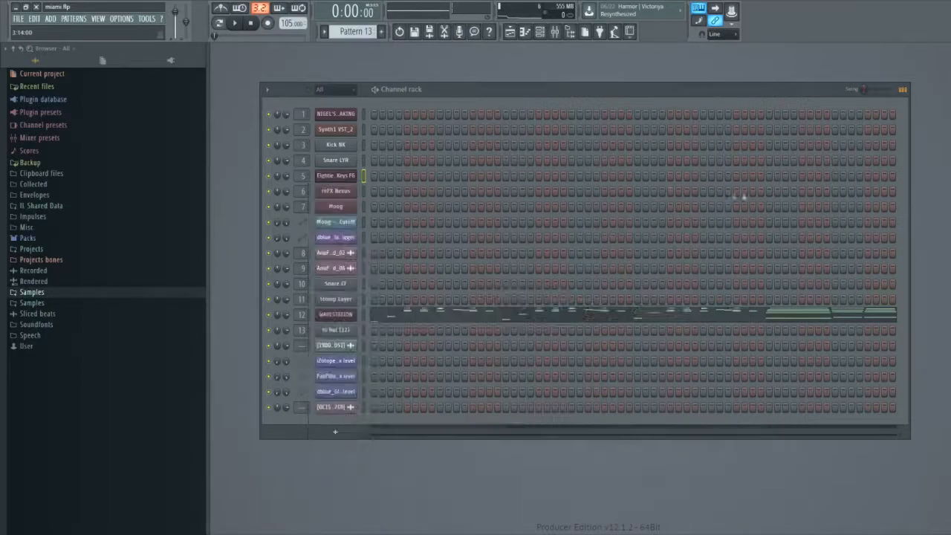
Compare the channel 1 bassline synth with the Synth1 VST_2 instrument on channel 2.
{"action": "left_click", "coordinate": [334, 115]}
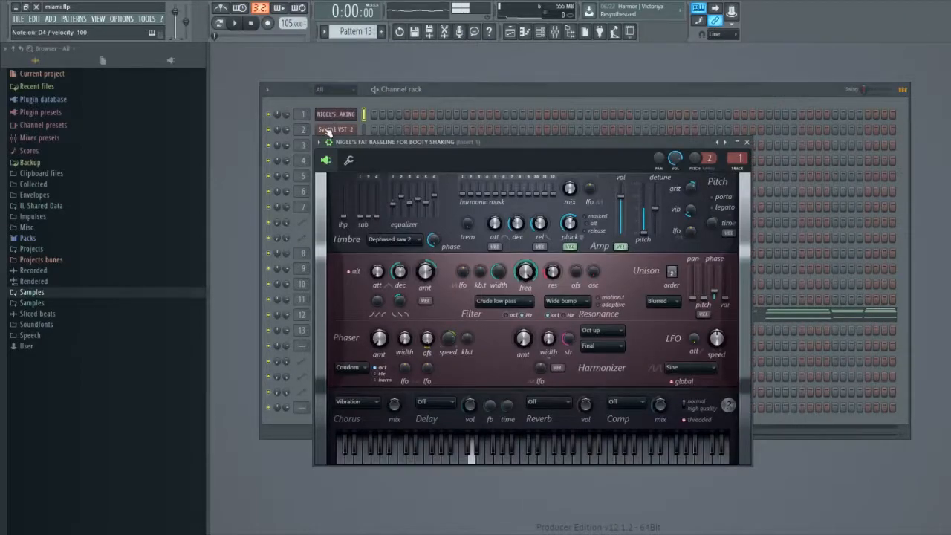
{"action": "left_click", "coordinate": [746, 142]}
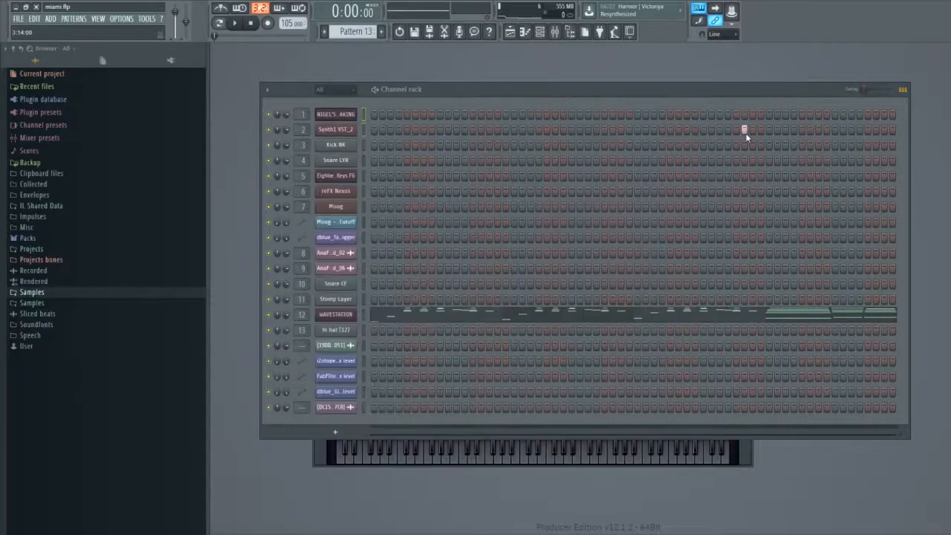
{"action": "left_click", "coordinate": [336, 129]}
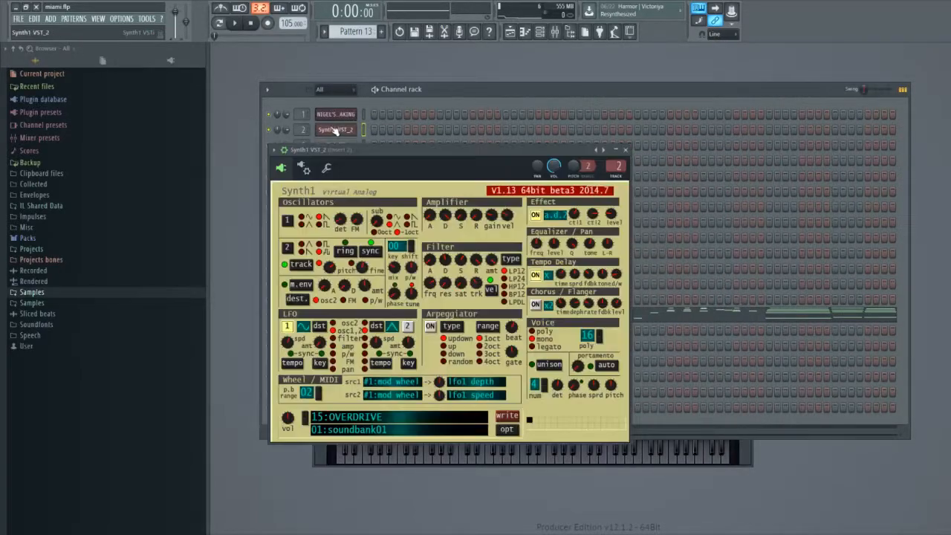
{"action": "left_click", "coordinate": [625, 150]}
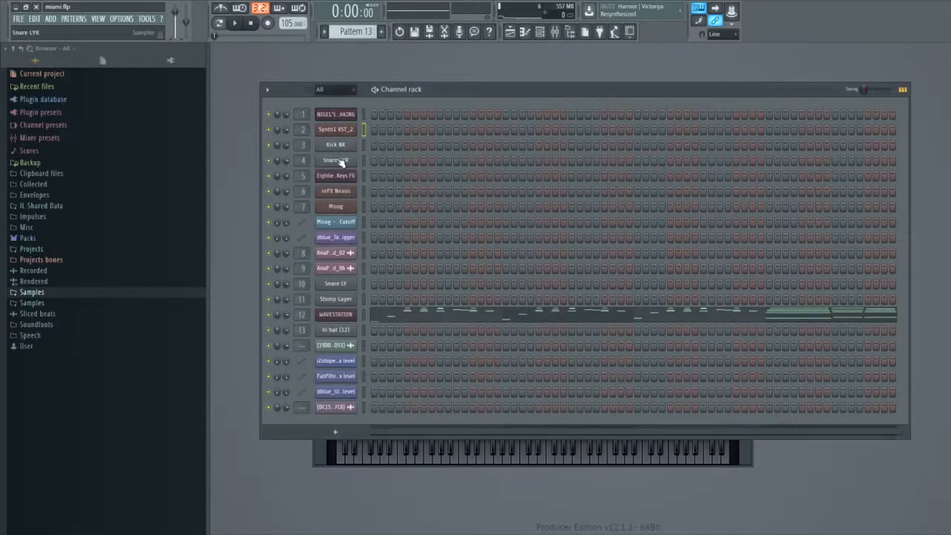
Open the channel 1 bassline instrument, select Pattern 1 and set playback to pattern mode.
{"action": "left_click", "coordinate": [356, 118]}
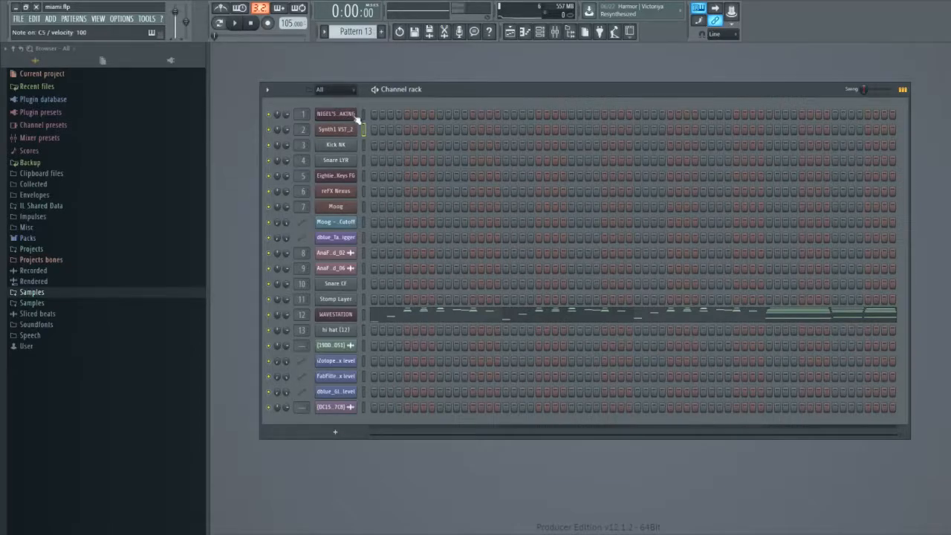
{"action": "left_click", "coordinate": [357, 116]}
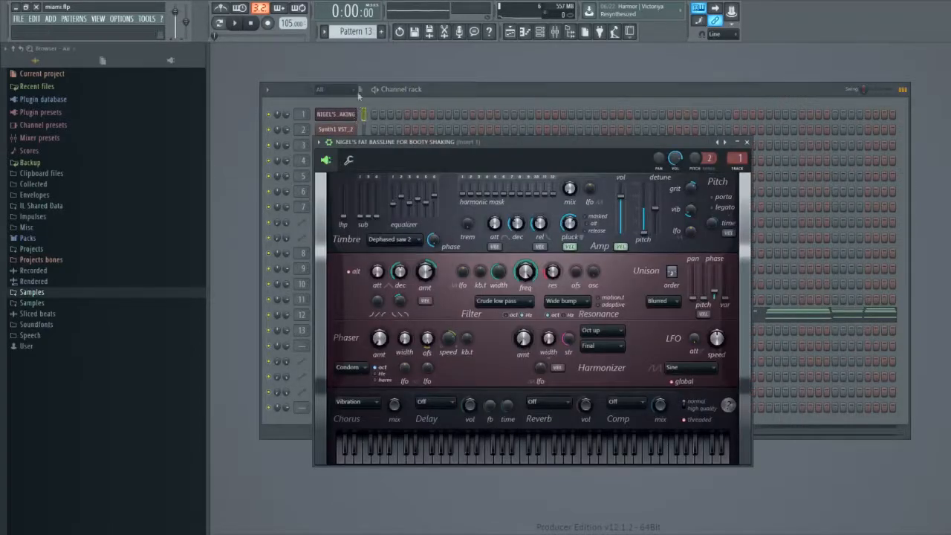
{"action": "scroll", "coordinate": [354, 33], "scroll_direction": "up", "scroll_amount": 3}
{"action": "scroll", "coordinate": [354, 32], "scroll_direction": "up", "scroll_amount": 9}
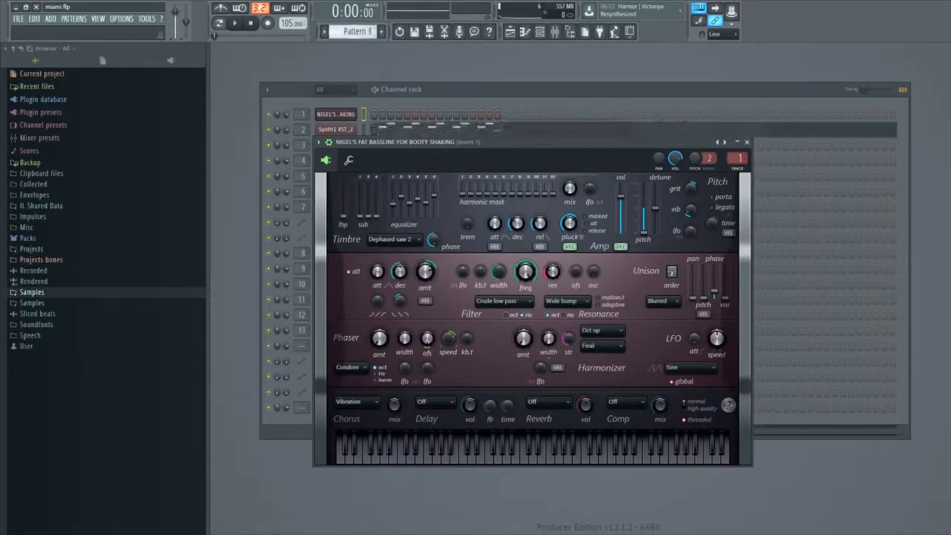
{"action": "left_click", "coordinate": [233, 25]}
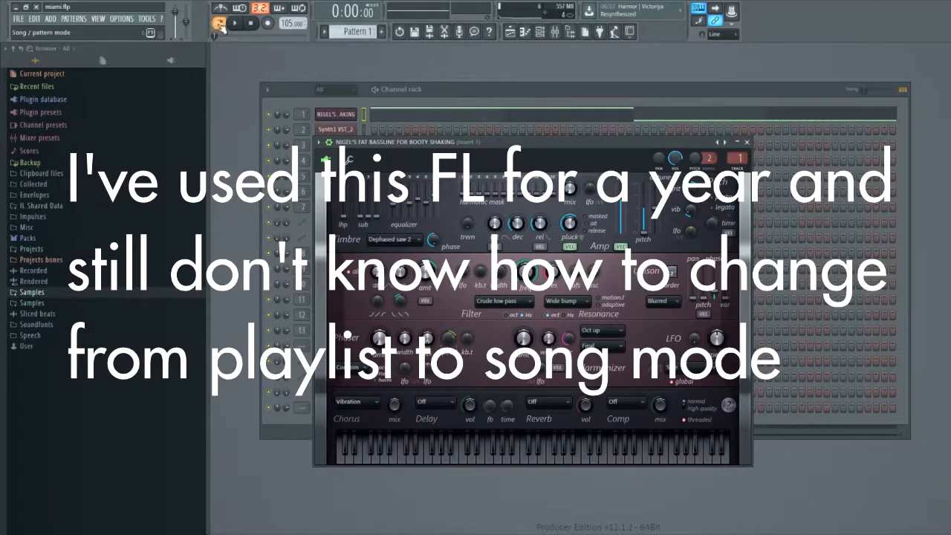
Show the bassline's Pattern 1 notes in the piano roll and audition the pattern.
{"action": "left_click", "coordinate": [364, 113]}
{"action": "key", "text": "F7"}
{"action": "scroll", "coordinate": [362, 120], "scroll_direction": "down", "scroll_amount": 4}
{"action": "scroll", "coordinate": [371, 134], "scroll_direction": "up", "scroll_amount": 5}
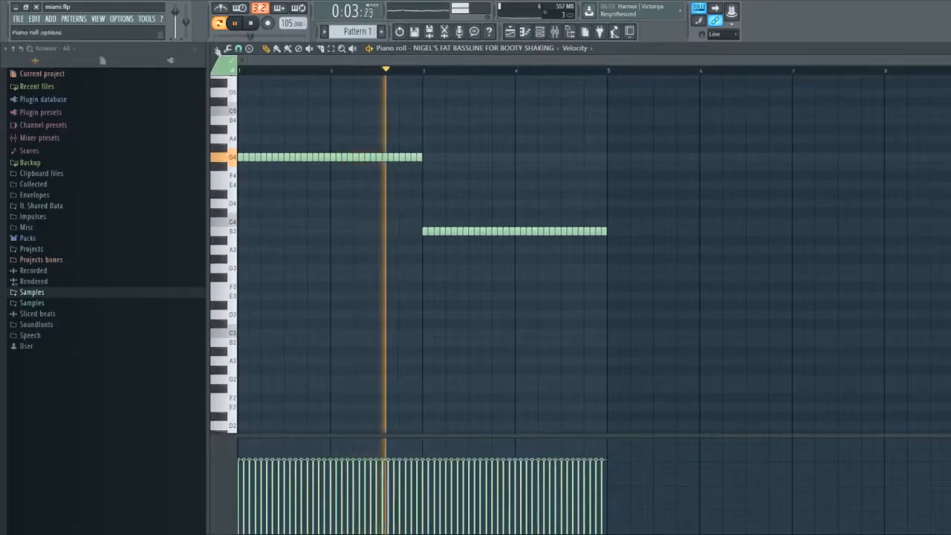
{"action": "left_click", "coordinate": [251, 24]}
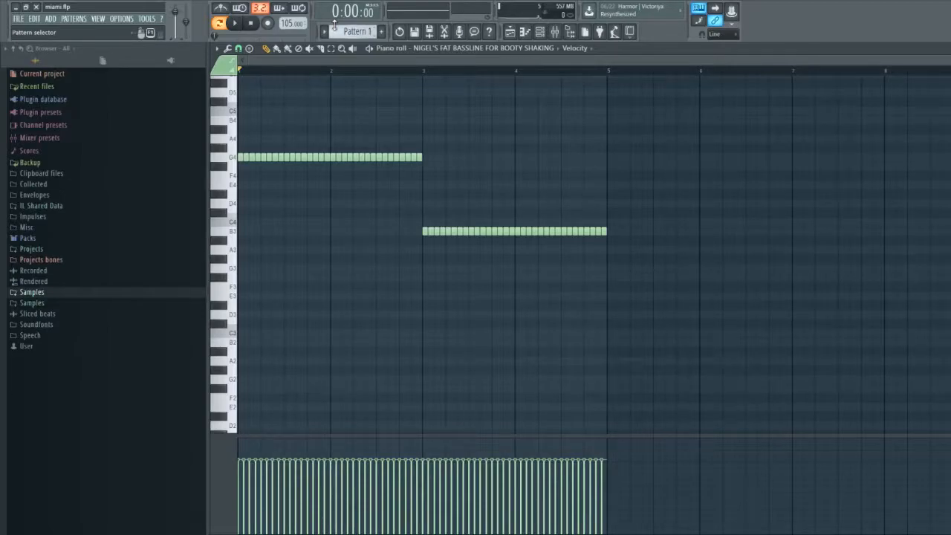
Select Pattern 2, display the Synth1 VST_2 notes in the piano roll and audition them.
{"action": "scroll", "coordinate": [346, 28], "scroll_direction": "up", "scroll_amount": 1}
{"action": "scroll", "coordinate": [346, 27], "scroll_direction": "down", "scroll_amount": 1}
{"action": "scroll", "coordinate": [346, 28], "scroll_direction": "up", "scroll_amount": 1}
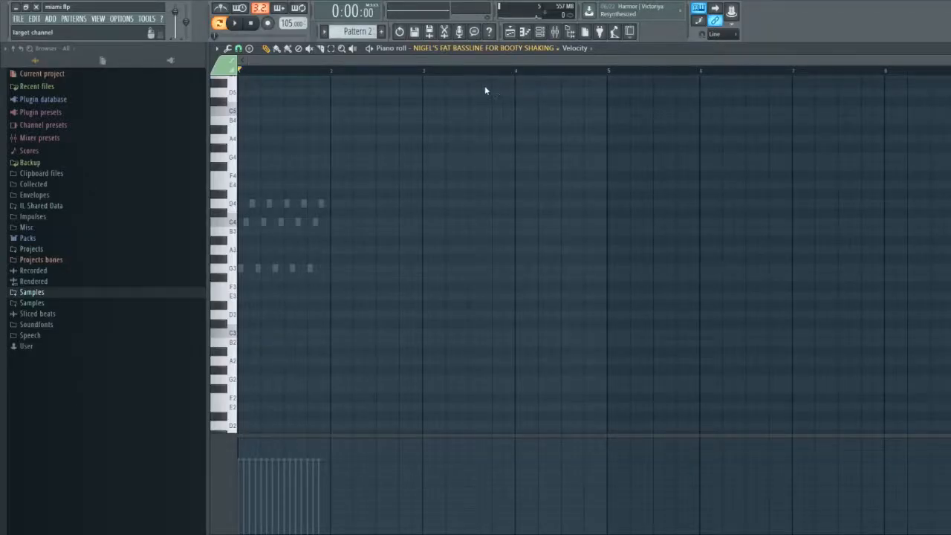
{"action": "right_click", "coordinate": [447, 179]}
{"action": "right_click", "coordinate": [447, 179]}
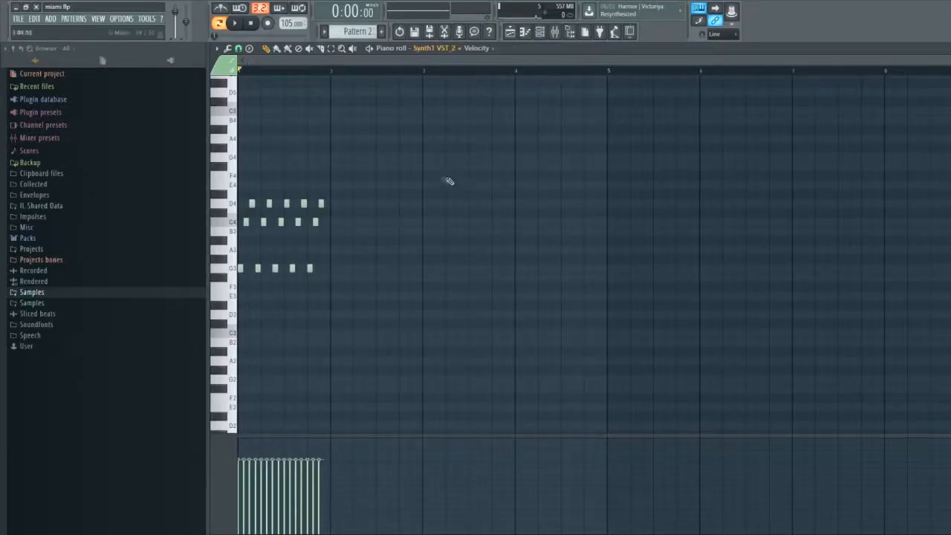
{"action": "left_click", "coordinate": [234, 23]}
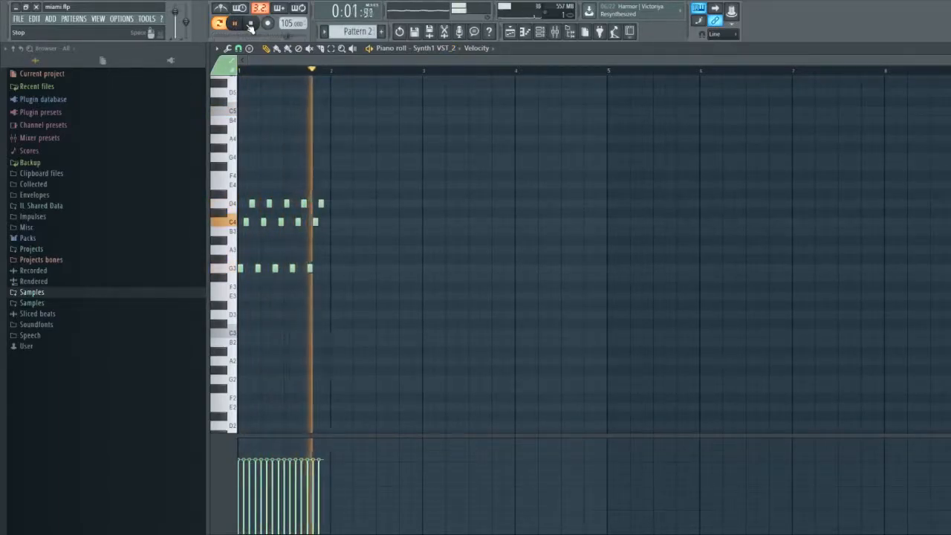
{"action": "left_click", "coordinate": [250, 23]}
Audition Patterns 3, 4 and 5 one after another, and stop playback.
{"action": "scroll", "coordinate": [331, 32], "scroll_direction": "down", "scroll_amount": 1}
{"action": "left_click", "coordinate": [234, 23]}
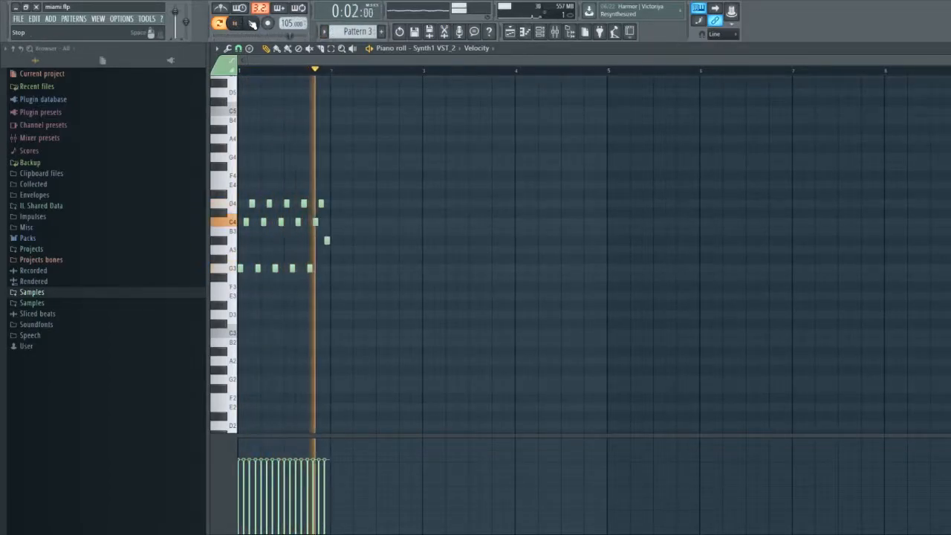
{"action": "left_click", "coordinate": [252, 23]}
{"action": "scroll", "coordinate": [345, 30], "scroll_direction": "down", "scroll_amount": 1}
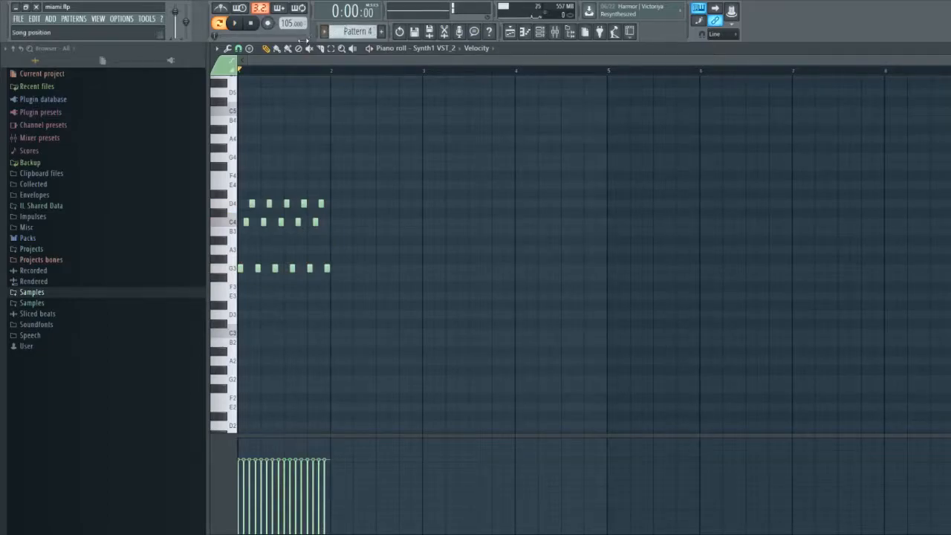
{"action": "left_click", "coordinate": [234, 23]}
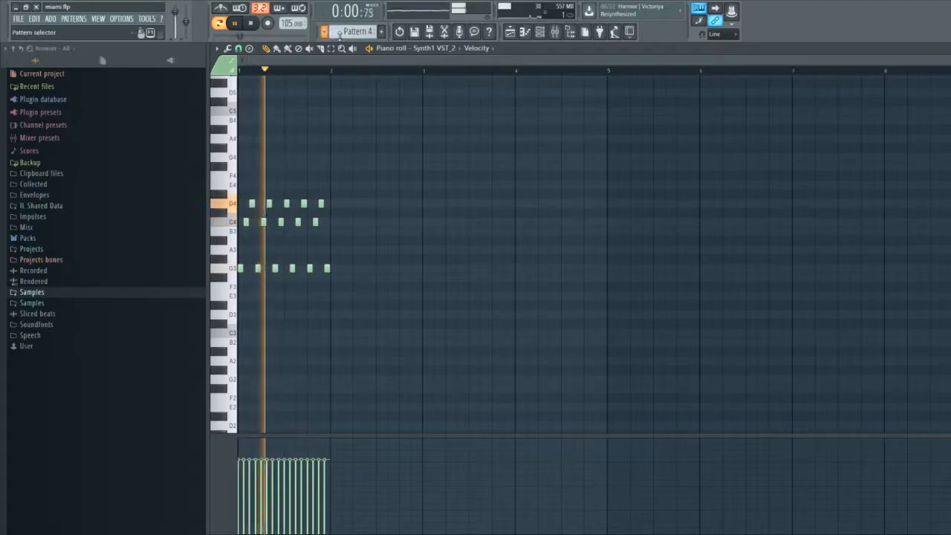
{"action": "scroll", "coordinate": [339, 32], "scroll_direction": "down", "scroll_amount": 1}
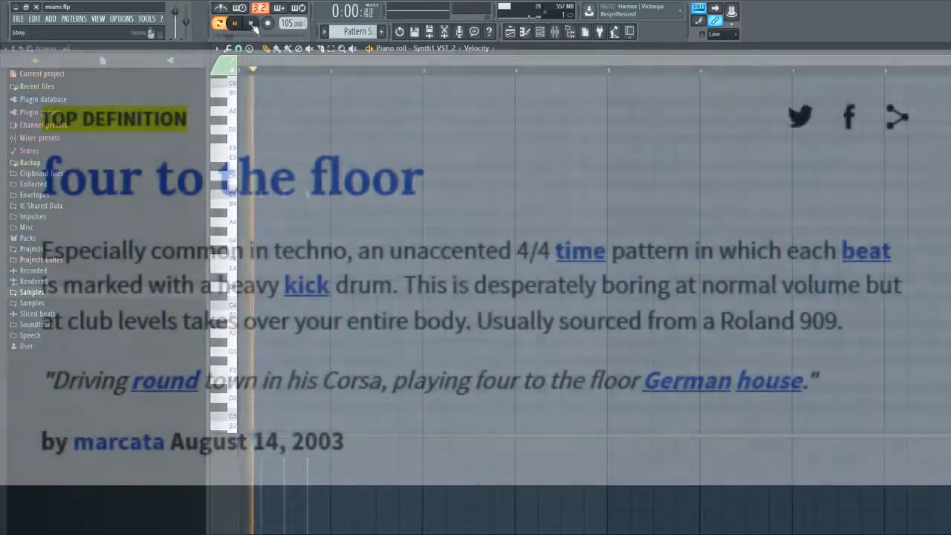
{"action": "left_click", "coordinate": [251, 24]}
Leave the piano roll and inspect the Snare CF, Snare LYR, Kick NK and hi hat (12) sampler settings.
{"action": "key", "text": "F7"}
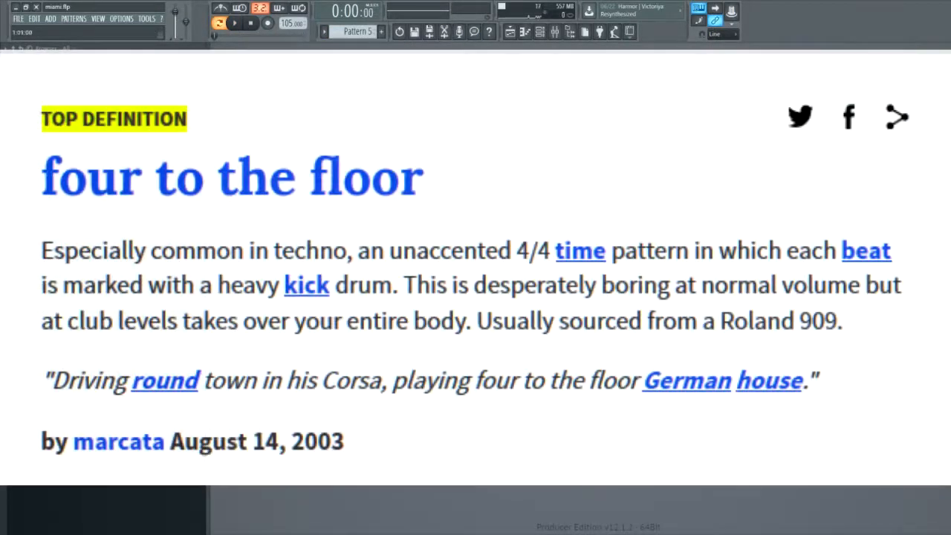
{"action": "left_click", "coordinate": [334, 284]}
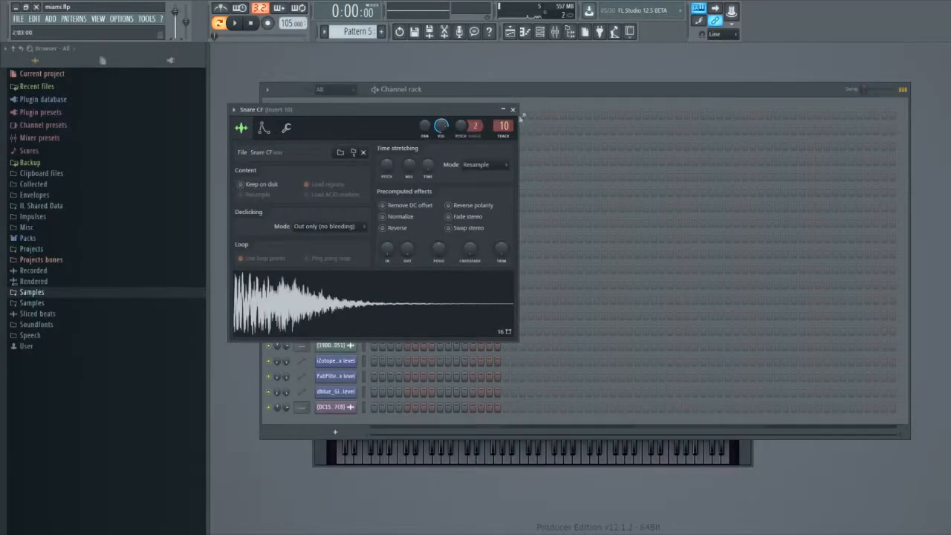
{"action": "left_click", "coordinate": [514, 111]}
{"action": "left_click", "coordinate": [332, 160]}
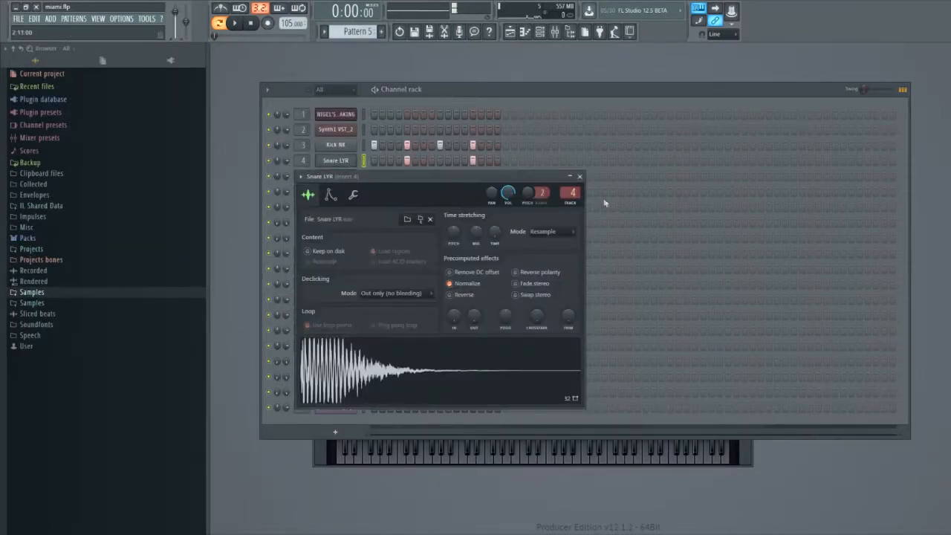
{"action": "left_click", "coordinate": [580, 177]}
{"action": "left_click", "coordinate": [347, 148]}
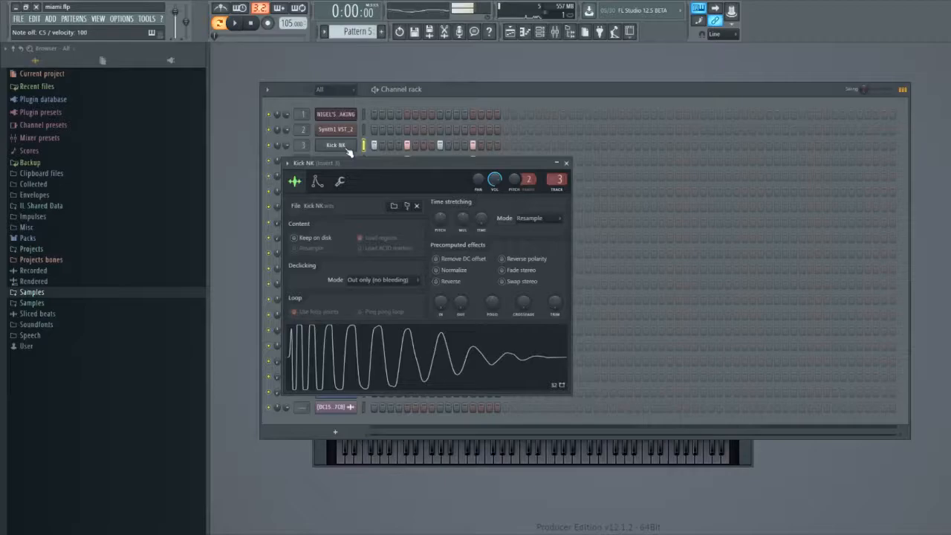
{"action": "left_click", "coordinate": [566, 163]}
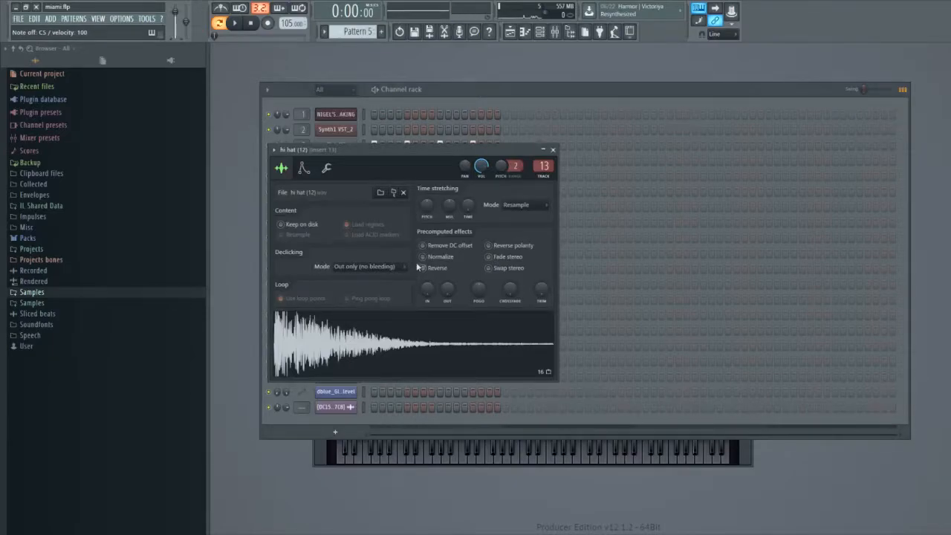
{"action": "left_click", "coordinate": [552, 150]}
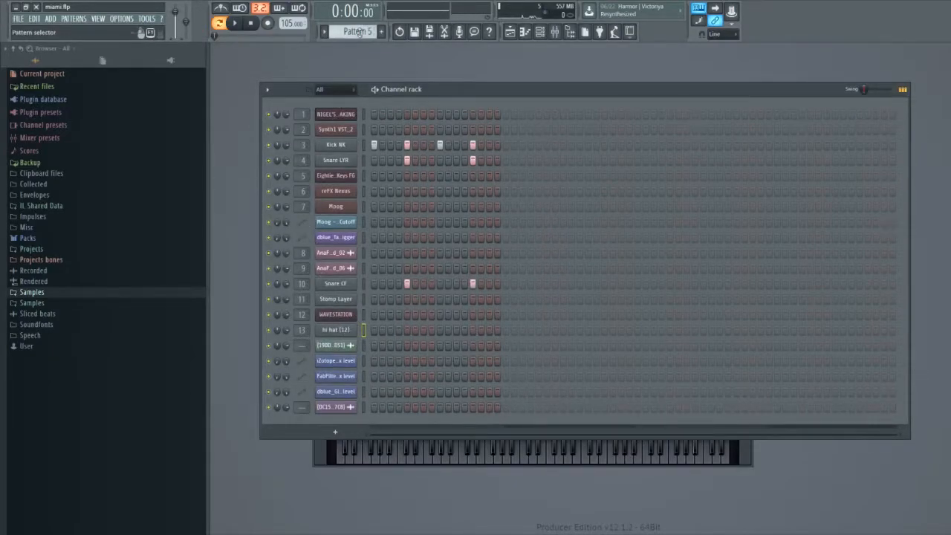
Move through Pattern 6 to Pattern 7, open the Eighties Keys FG synth and audition its melody.
{"action": "scroll", "coordinate": [357, 32], "scroll_direction": "up", "scroll_amount": 1}
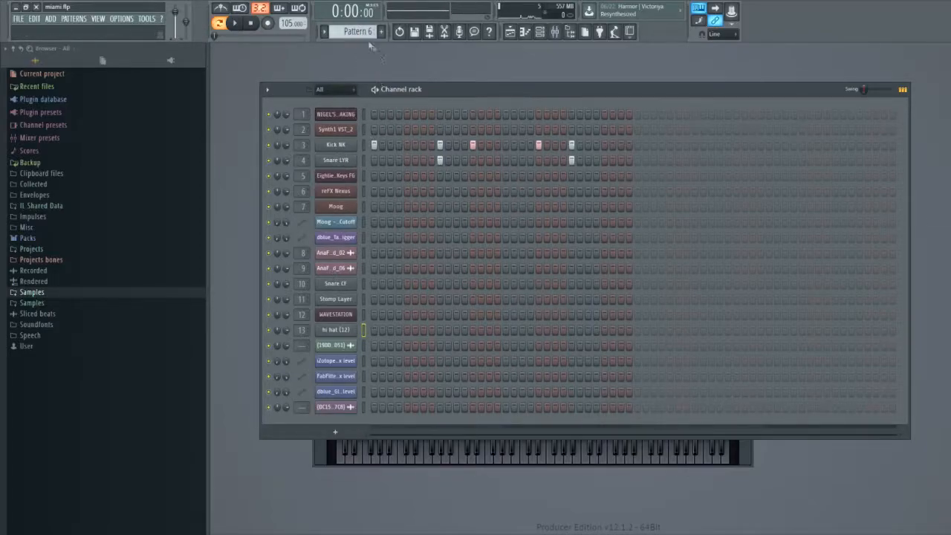
{"action": "scroll", "coordinate": [365, 33], "scroll_direction": "up", "scroll_amount": 1}
{"action": "left_click", "coordinate": [336, 176]}
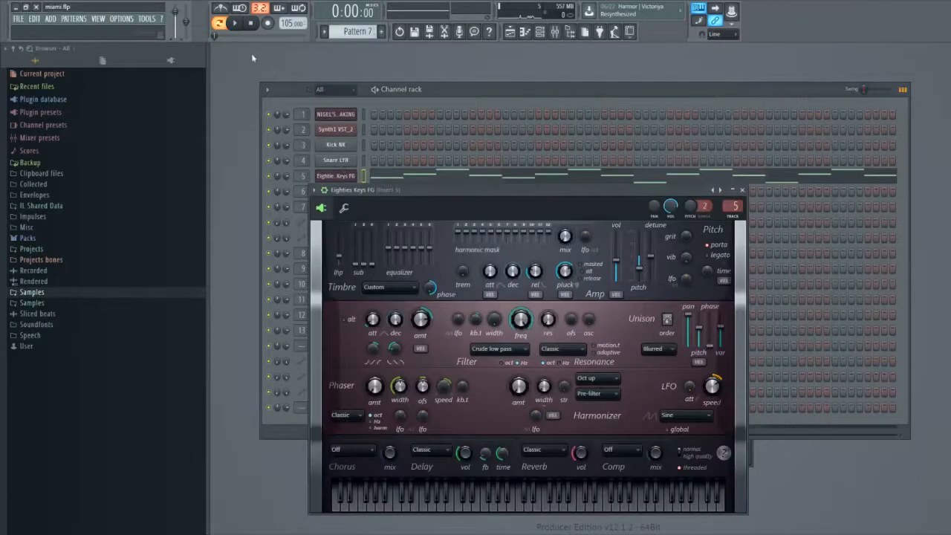
{"action": "left_click", "coordinate": [237, 24]}
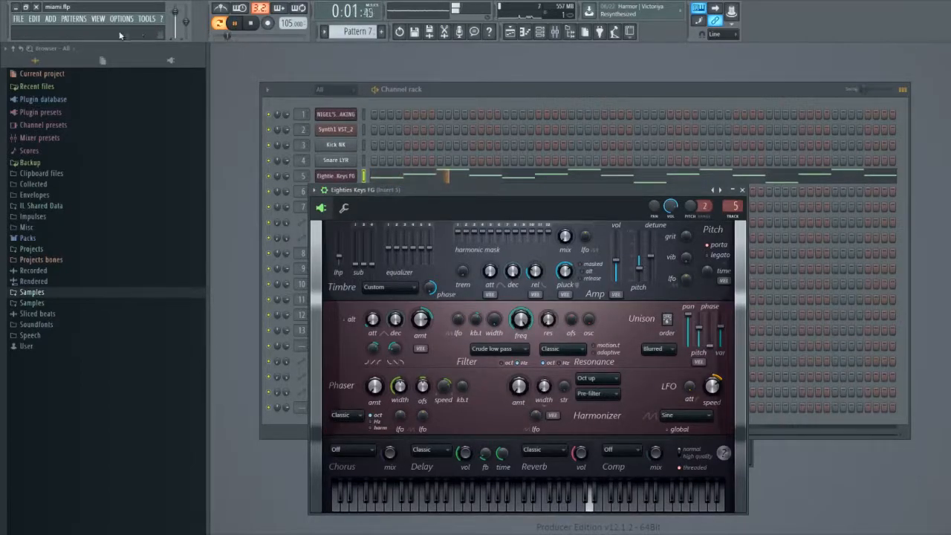
{"action": "key", "text": "space"}
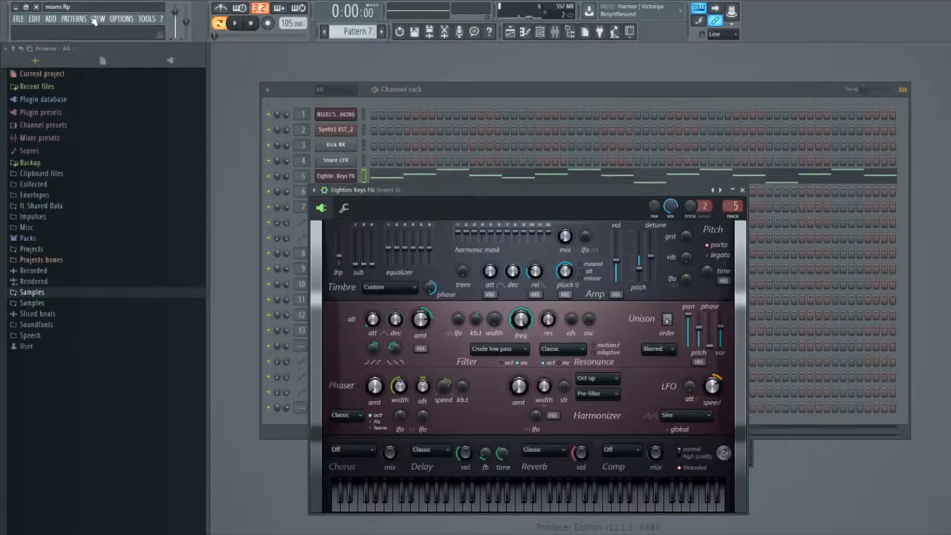
Show the playlist, solo Track 3 with the Pattern 7 and 8 clips, audition it from the start and stop.
{"action": "key", "text": "F5"}
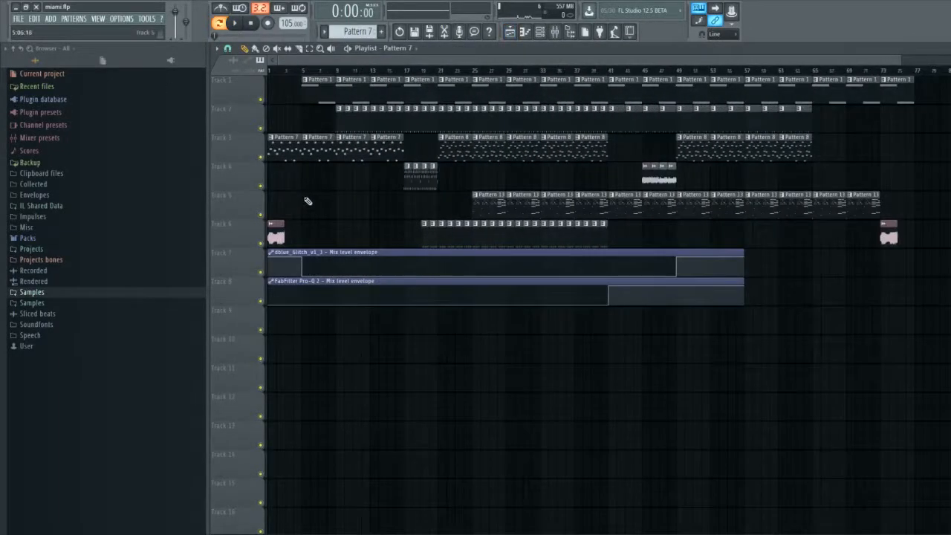
{"action": "right_click", "coordinate": [262, 157]}
{"action": "left_click", "coordinate": [237, 26]}
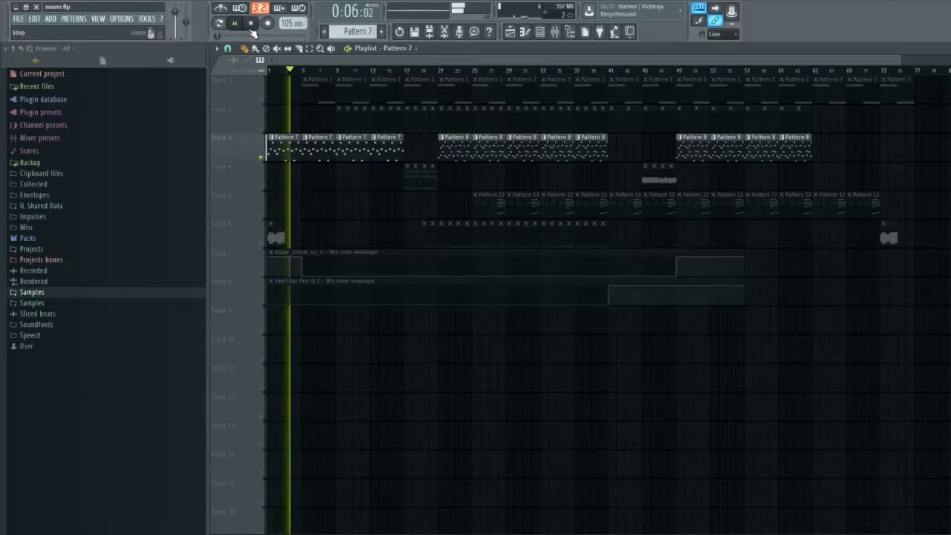
{"action": "left_click", "coordinate": [251, 28]}
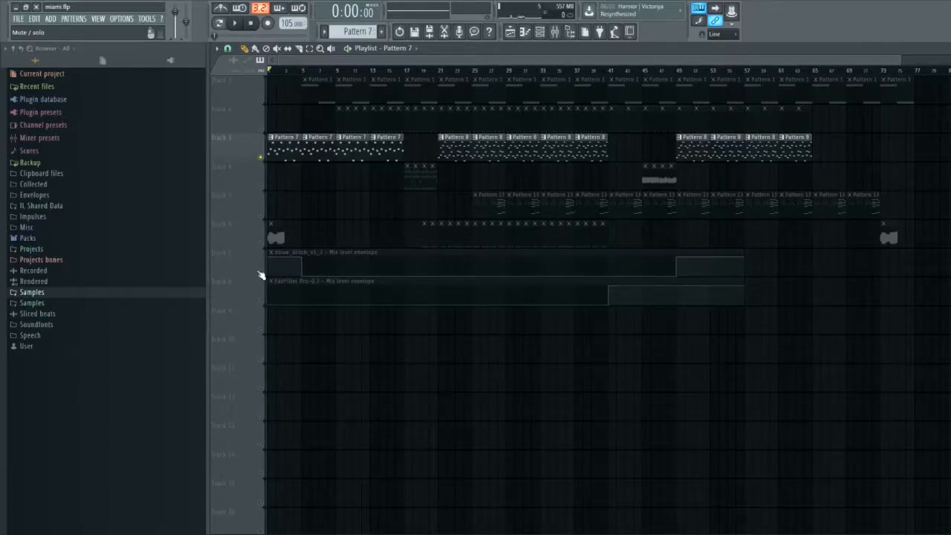
Enable Track 7 with the dblue_Glitch envelope, audition it with Track 3 from bar 5, and stop.
{"action": "left_click", "coordinate": [303, 71]}
{"action": "left_click", "coordinate": [235, 24]}
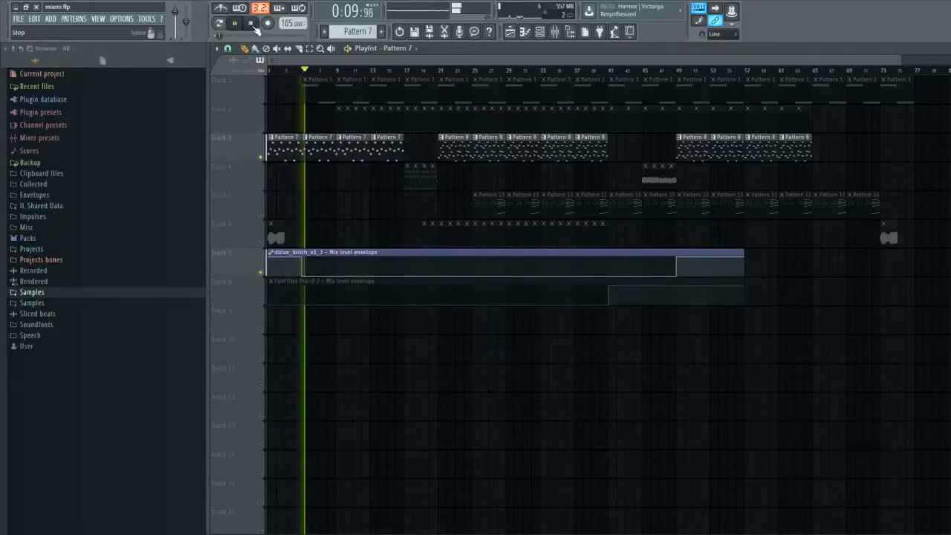
{"action": "left_click", "coordinate": [251, 24]}
Unmute Track 6 and audition the enabled tracks from the start of the song, then stop playback.
{"action": "left_click", "coordinate": [260, 243]}
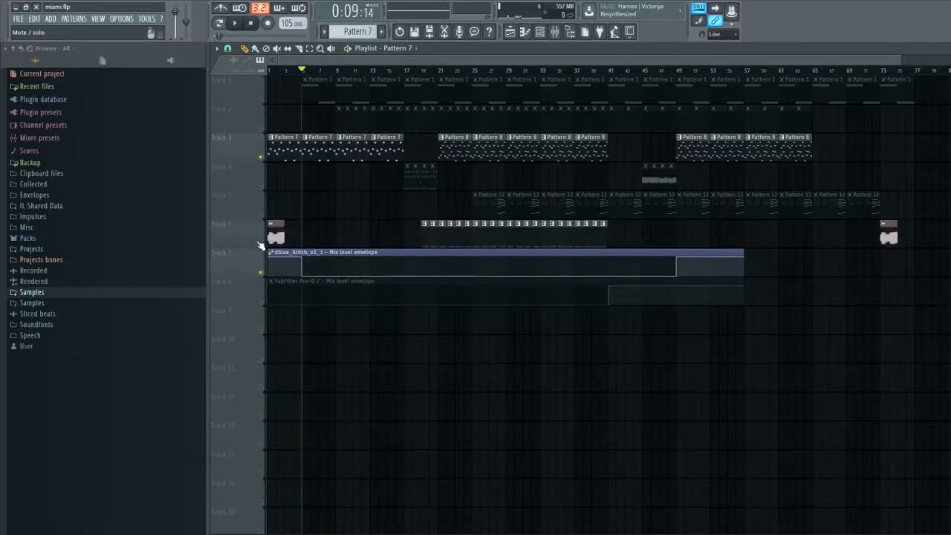
{"action": "left_click", "coordinate": [272, 71]}
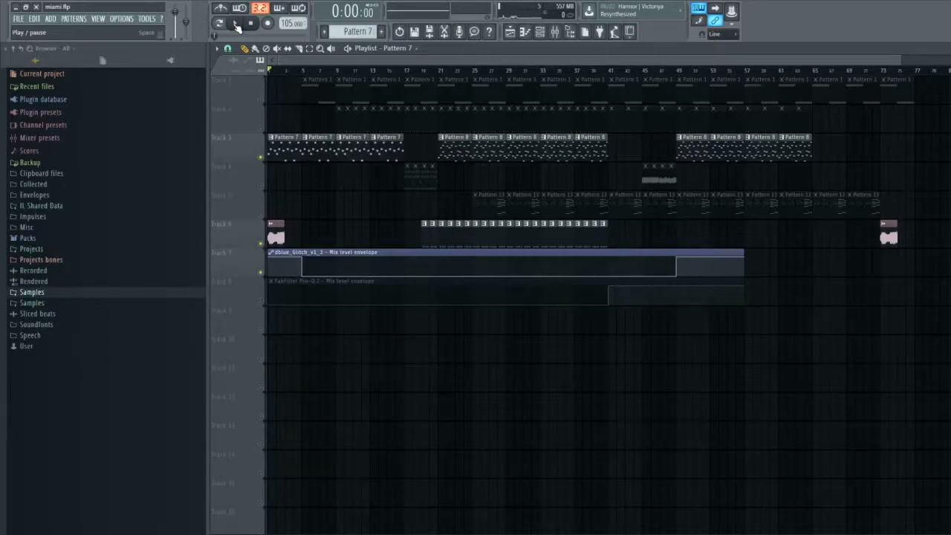
{"action": "left_click", "coordinate": [237, 26]}
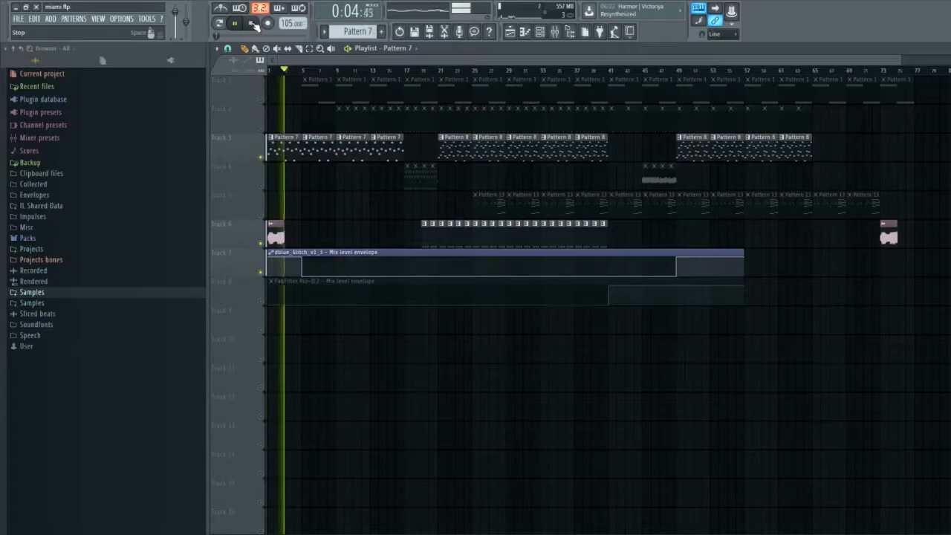
{"action": "left_click", "coordinate": [252, 24]}
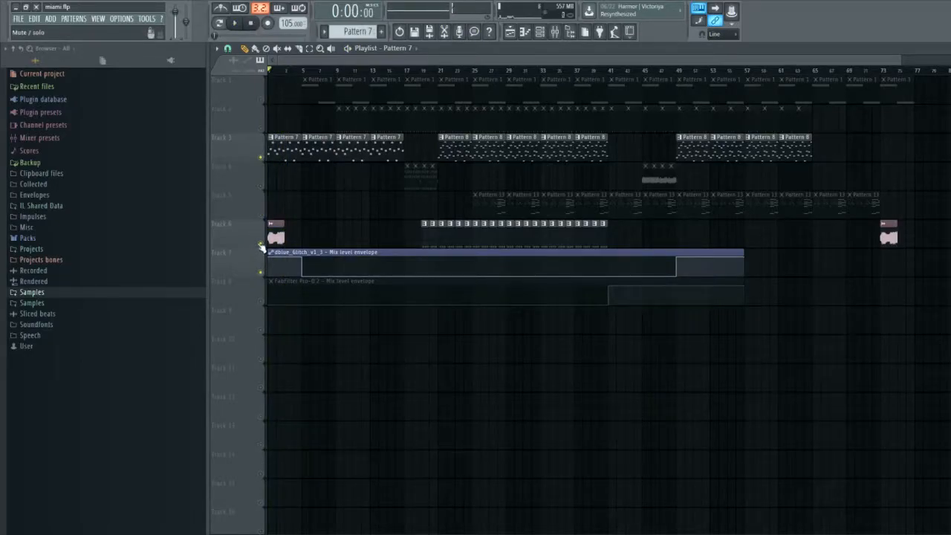
Unmute Track 1, audition its Pattern 1 clips with the other enabled tracks from bar 5, and stop.
{"action": "left_click", "coordinate": [260, 98]}
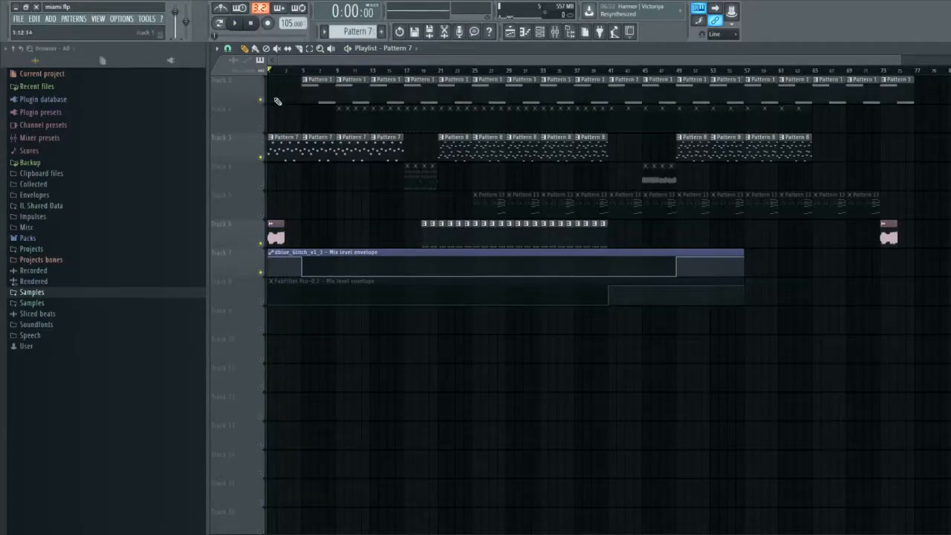
{"action": "left_click", "coordinate": [302, 70]}
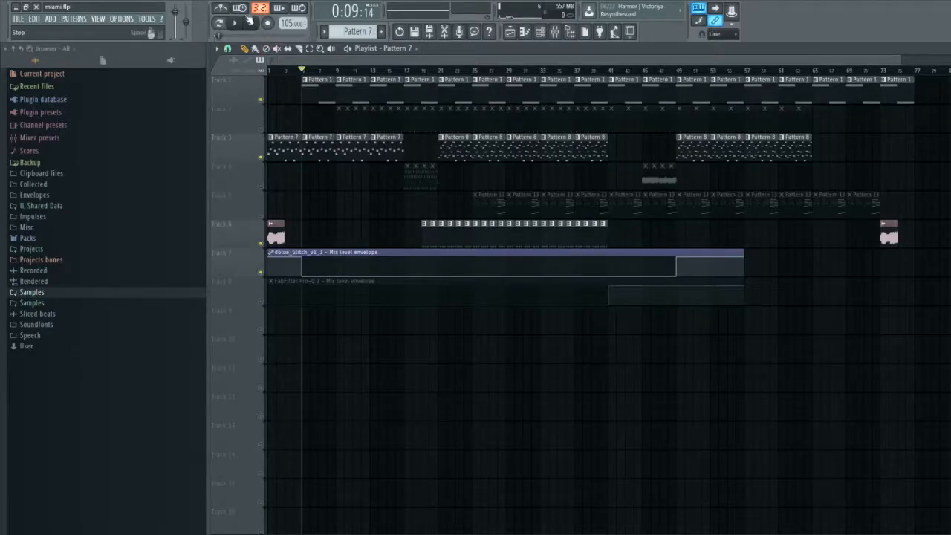
{"action": "left_click", "coordinate": [239, 24]}
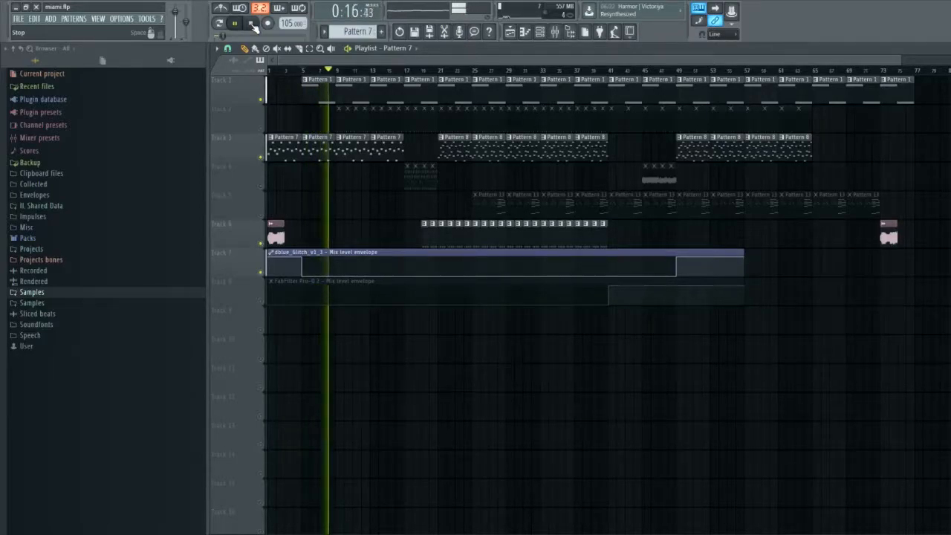
{"action": "left_click", "coordinate": [253, 25]}
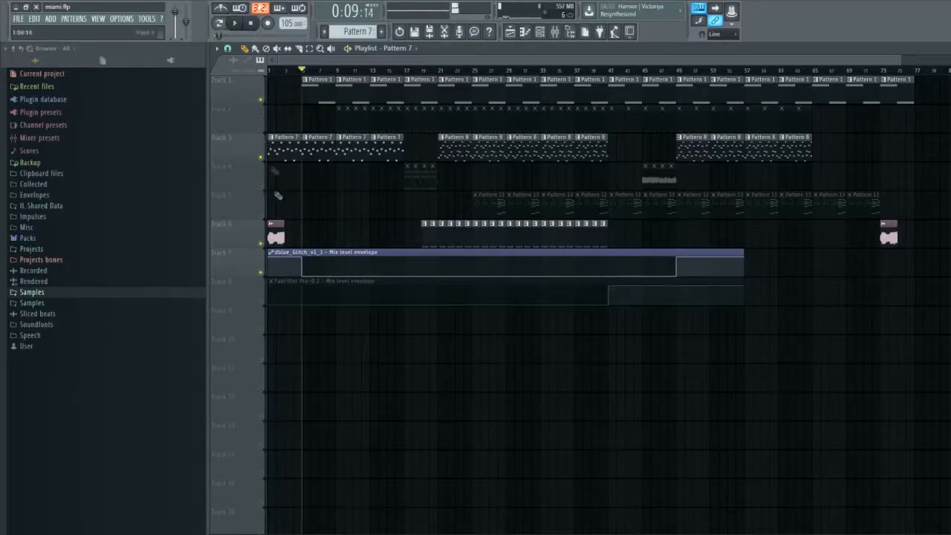
Unmute playlist Tracks 8, 5, 4 and 2.
{"action": "left_click", "coordinate": [260, 301]}
{"action": "left_click", "coordinate": [259, 216]}
{"action": "left_click", "coordinate": [255, 189]}
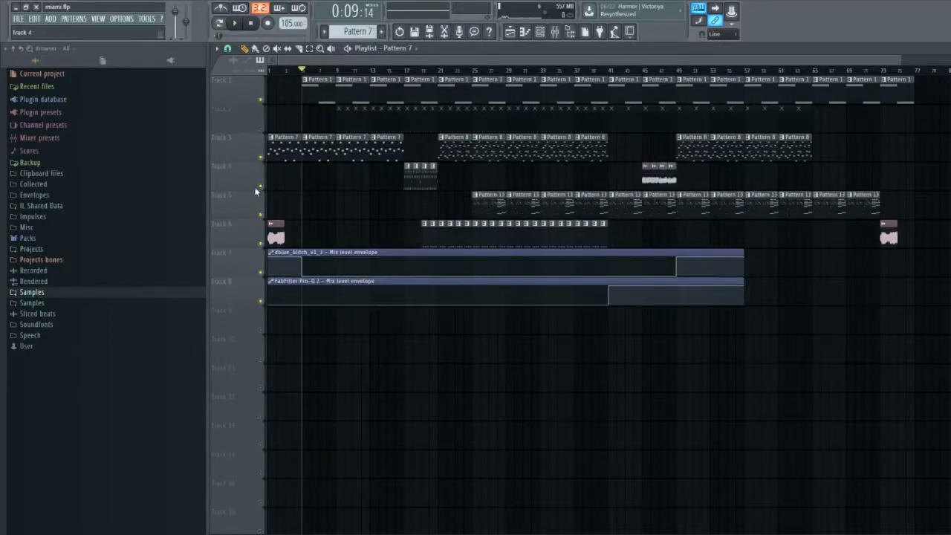
{"action": "left_click", "coordinate": [256, 131]}
Audition the full arrangement from bar 9 and again from bar 17, stopping playback each time.
{"action": "left_click", "coordinate": [334, 70]}
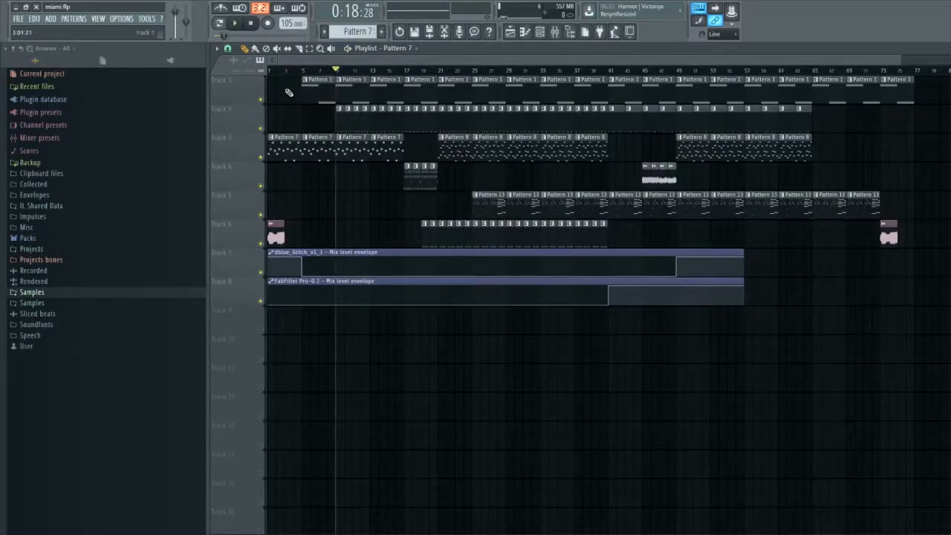
{"action": "left_click", "coordinate": [234, 23]}
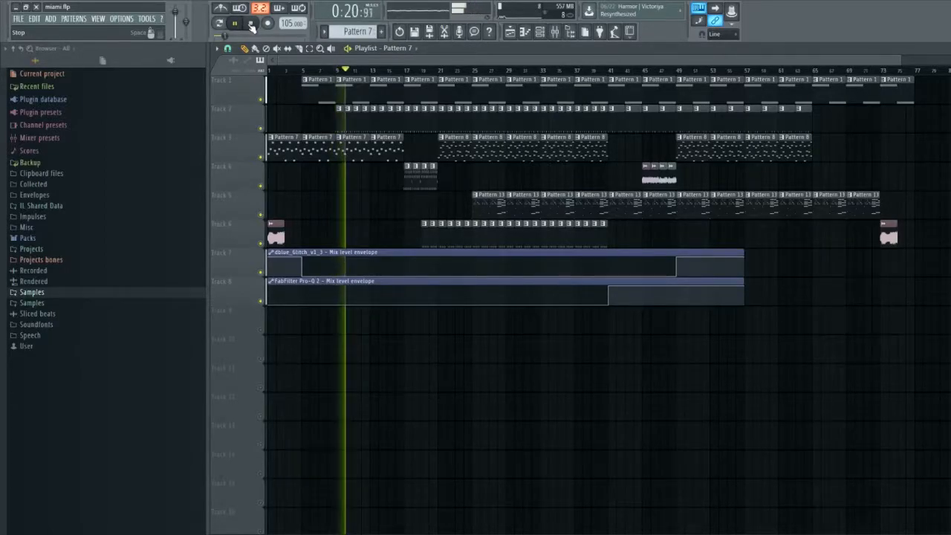
{"action": "left_click", "coordinate": [250, 24]}
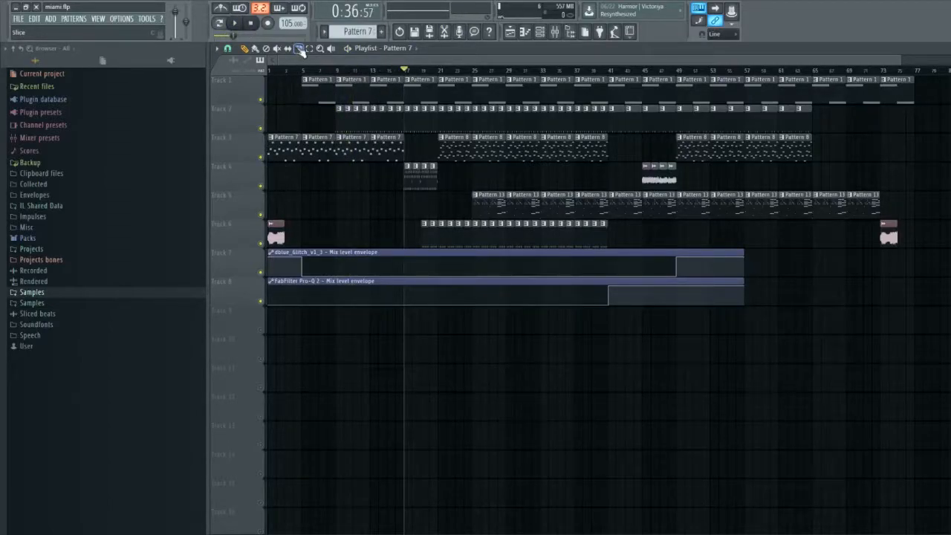
{"action": "left_click", "coordinate": [235, 24]}
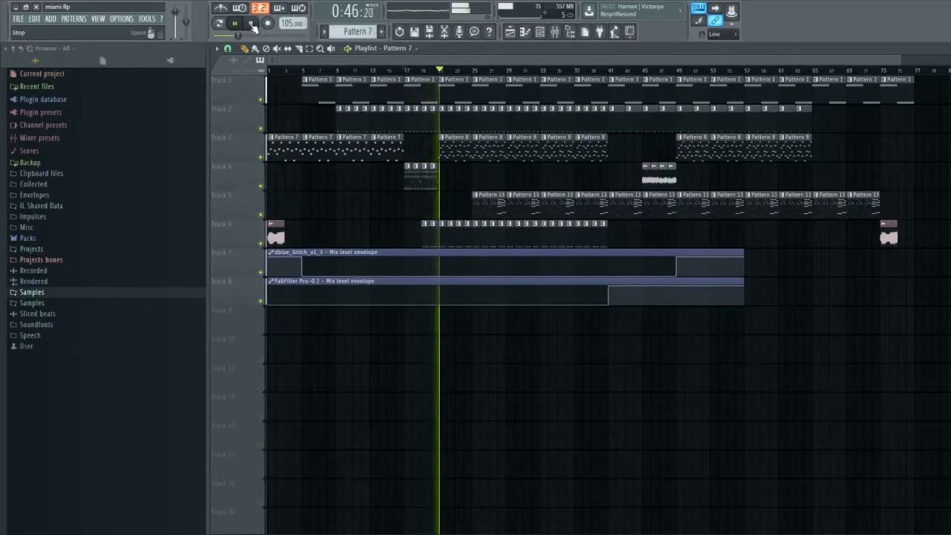
{"action": "left_click", "coordinate": [251, 24]}
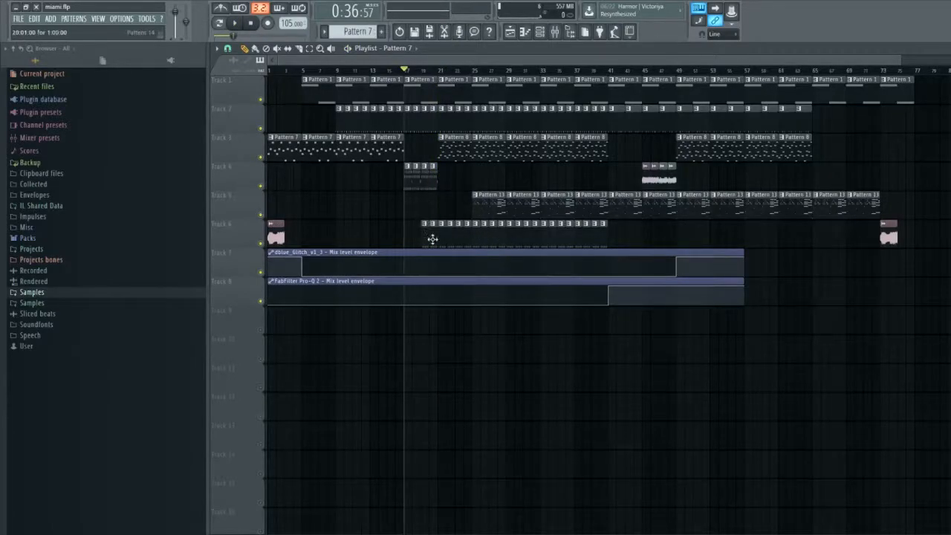
Select Pattern 8, close the playlist and the Eighties Keys FG synth window, and examine the channel's notes in the piano roll.
{"action": "scroll", "coordinate": [375, 28], "scroll_direction": "down", "scroll_amount": 1}
{"action": "left_click", "coordinate": [946, 48]}
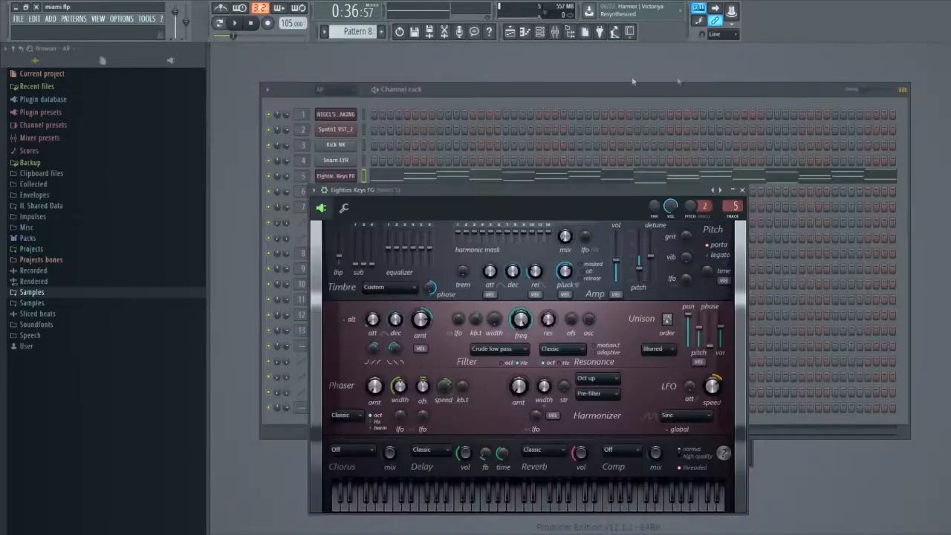
{"action": "left_click", "coordinate": [742, 190]}
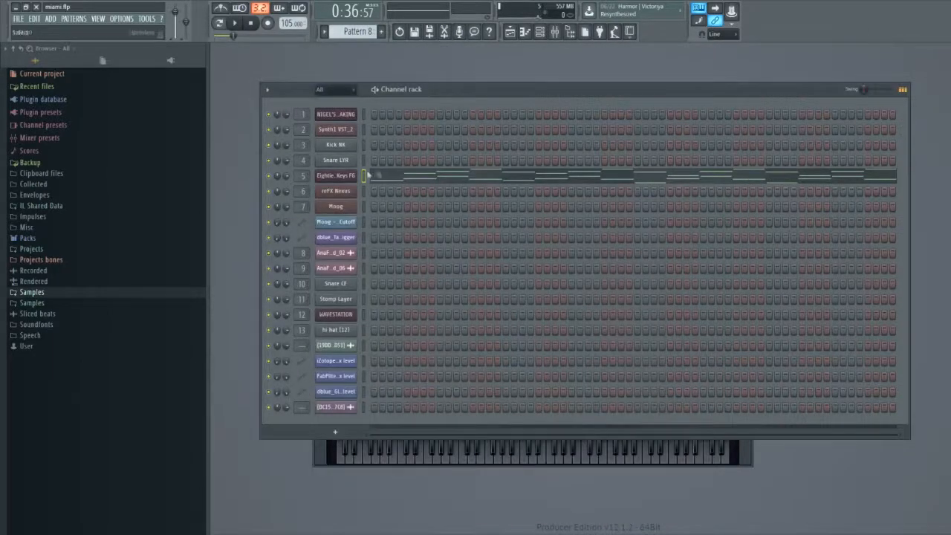
{"action": "left_click", "coordinate": [367, 176]}
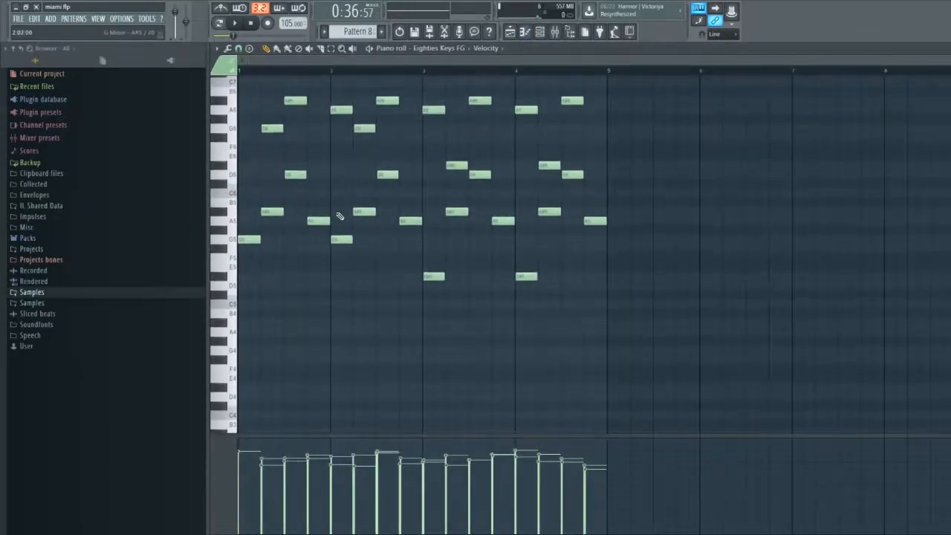
{"action": "scroll", "coordinate": [335, 214], "scroll_direction": "up", "scroll_amount": 3}
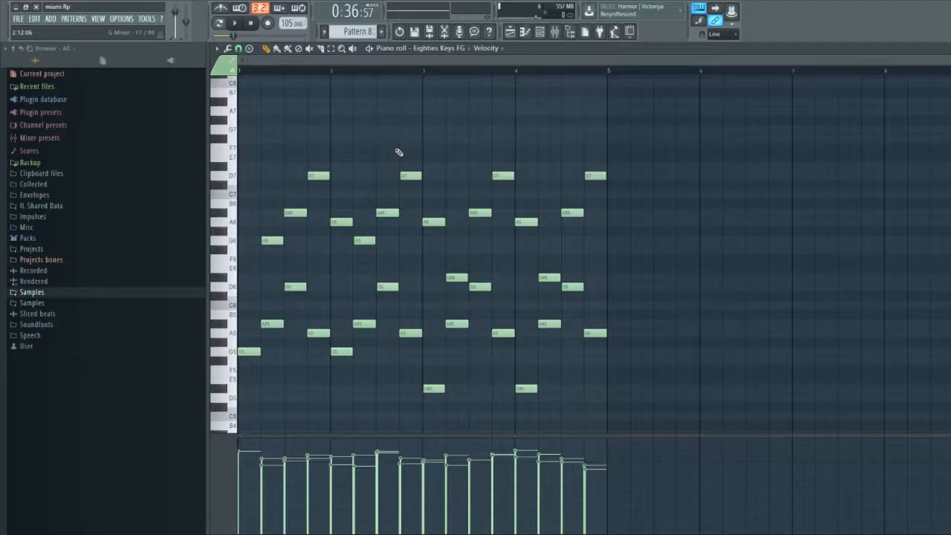
{"action": "left_click", "coordinate": [222, 246]}
{"action": "scroll", "coordinate": [288, 182], "scroll_direction": "up", "scroll_amount": 5}
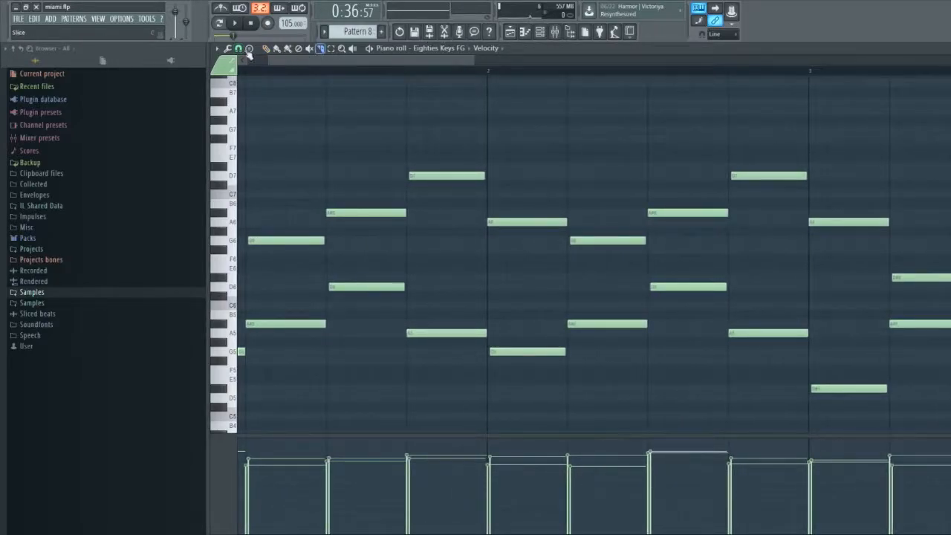
{"action": "left_click_drag", "start_coordinate": [273, 62], "coordinate": [124, 60]}
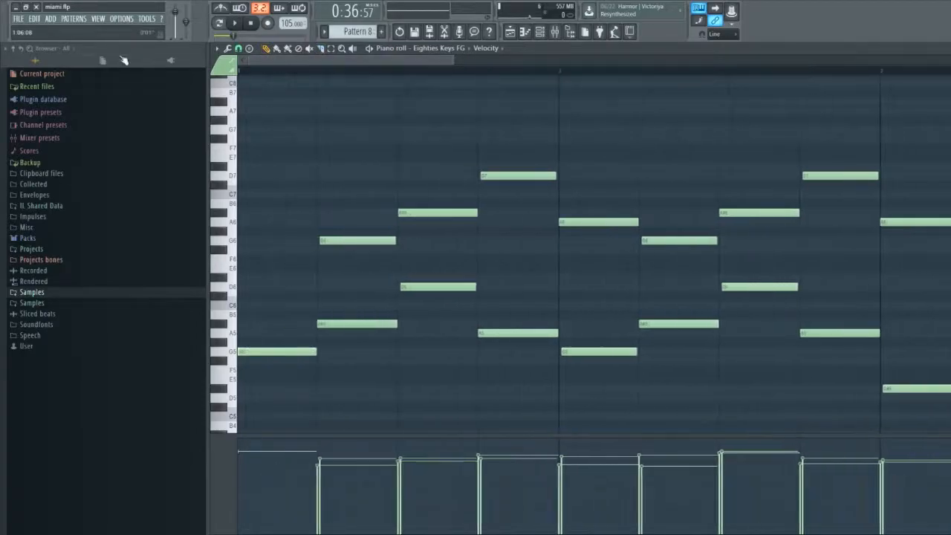
{"action": "scroll", "coordinate": [352, 186], "scroll_direction": "down", "scroll_amount": 5}
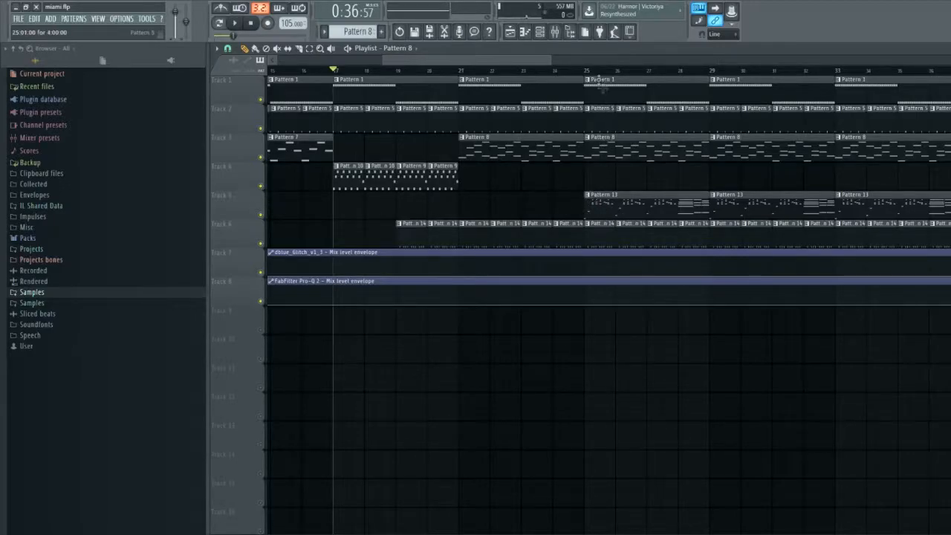
Solo Track 5 in the playlist, audition its Pattern 13 clips from bar 25, and stop.
{"action": "left_click", "coordinate": [585, 70]}
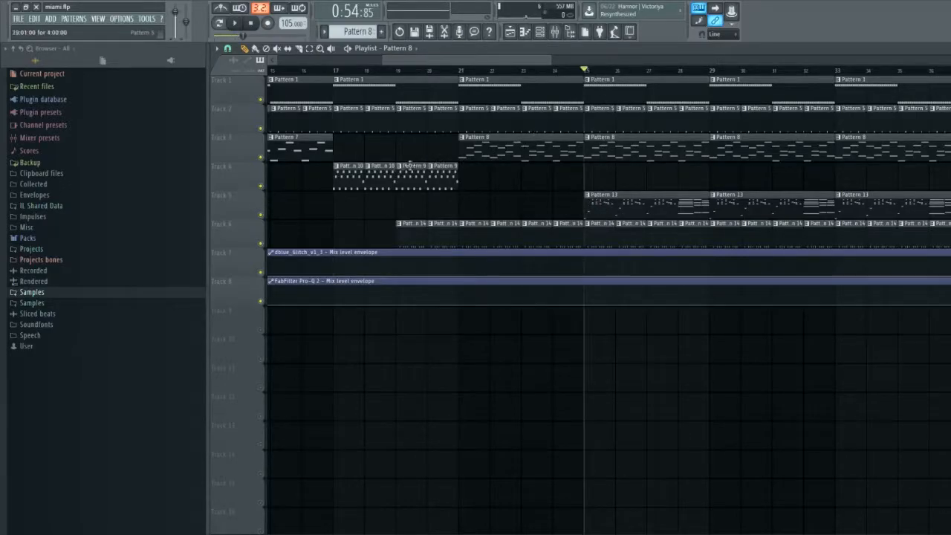
{"action": "right_click", "coordinate": [260, 216]}
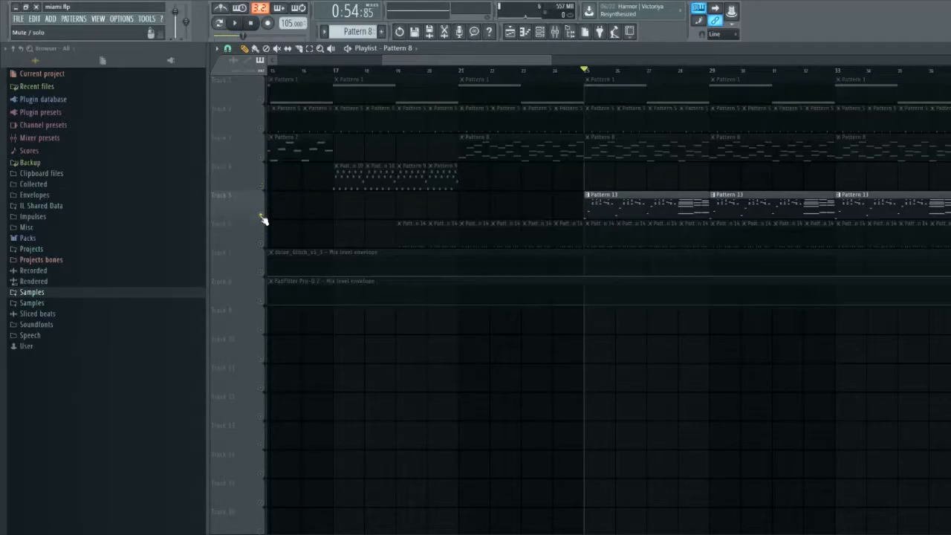
{"action": "left_click", "coordinate": [243, 24]}
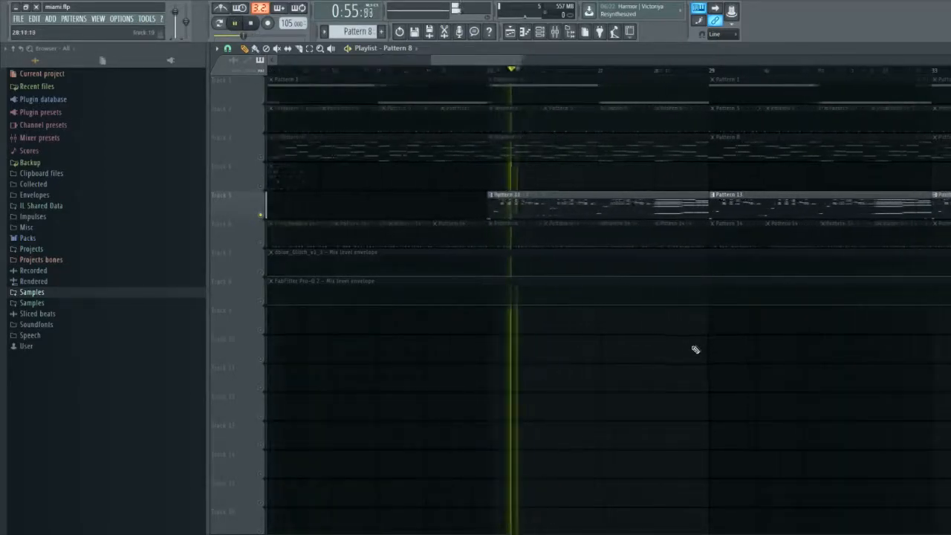
{"action": "scroll", "coordinate": [672, 360], "scroll_direction": "up", "scroll_amount": 2}
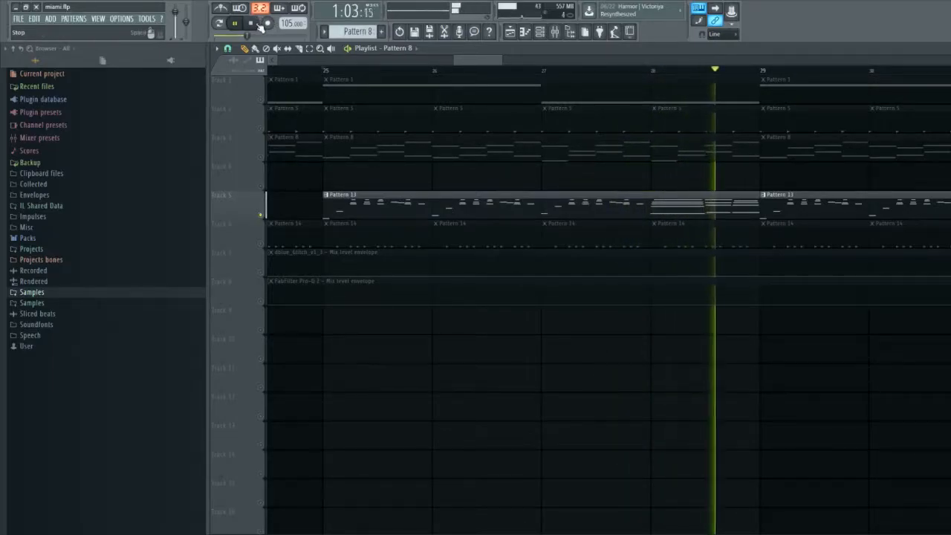
{"action": "left_click", "coordinate": [258, 24]}
{"action": "scroll", "coordinate": [529, 204], "scroll_direction": "down", "scroll_amount": 3}
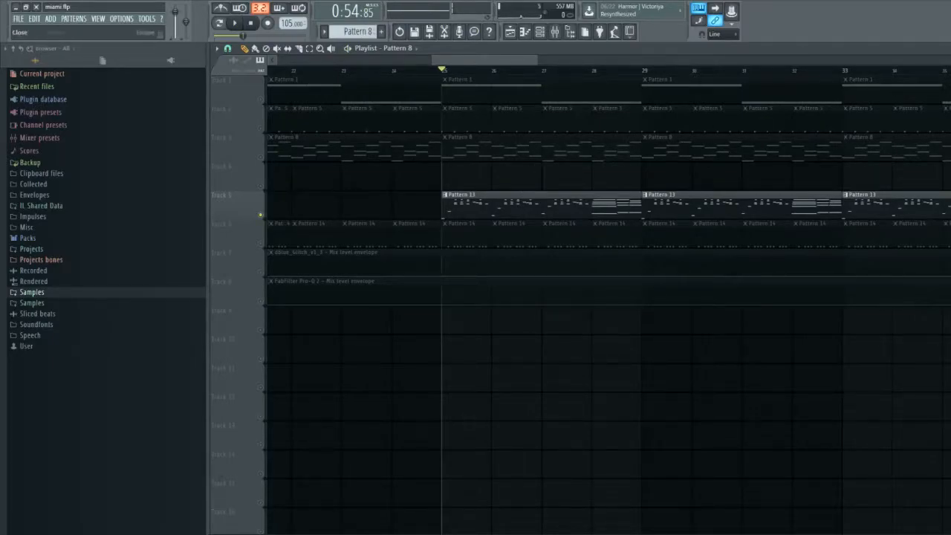
Leave the playlist, step through Patterns 9 to 12 to Pattern 13, and open the WAVESTATION synth from the channel rack.
{"action": "left_click", "coordinate": [944, 48]}
{"action": "scroll", "coordinate": [329, 31], "scroll_direction": "down", "scroll_amount": 2}
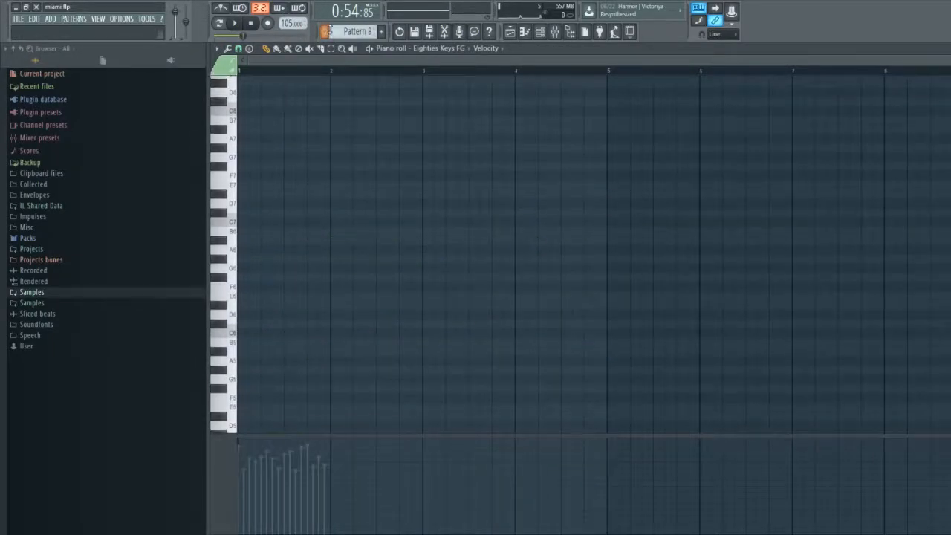
{"action": "scroll", "coordinate": [329, 32], "scroll_direction": "down", "scroll_amount": 1}
{"action": "scroll", "coordinate": [329, 32], "scroll_direction": "up", "scroll_amount": 1}
{"action": "scroll", "coordinate": [329, 32], "scroll_direction": "down", "scroll_amount": 1}
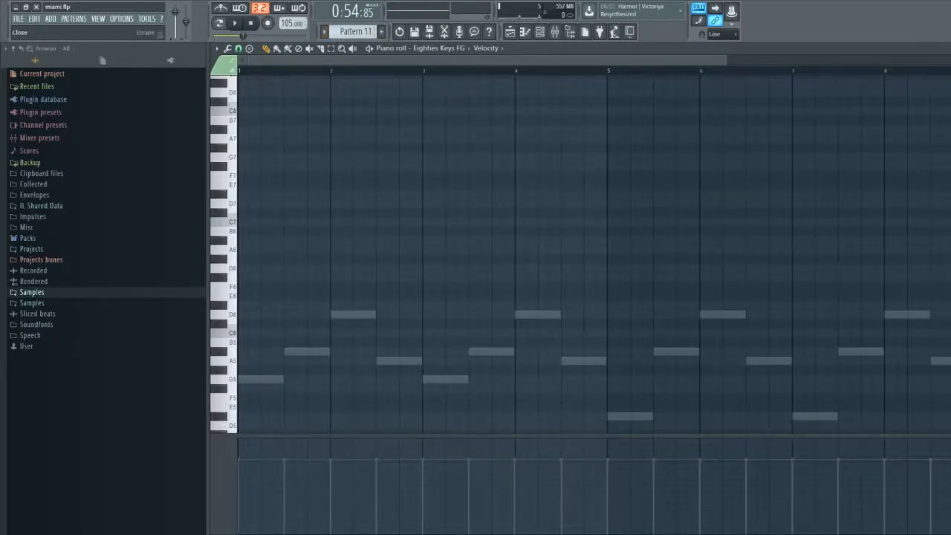
{"action": "left_click", "coordinate": [944, 48]}
{"action": "scroll", "coordinate": [347, 30], "scroll_direction": "down", "scroll_amount": 1}
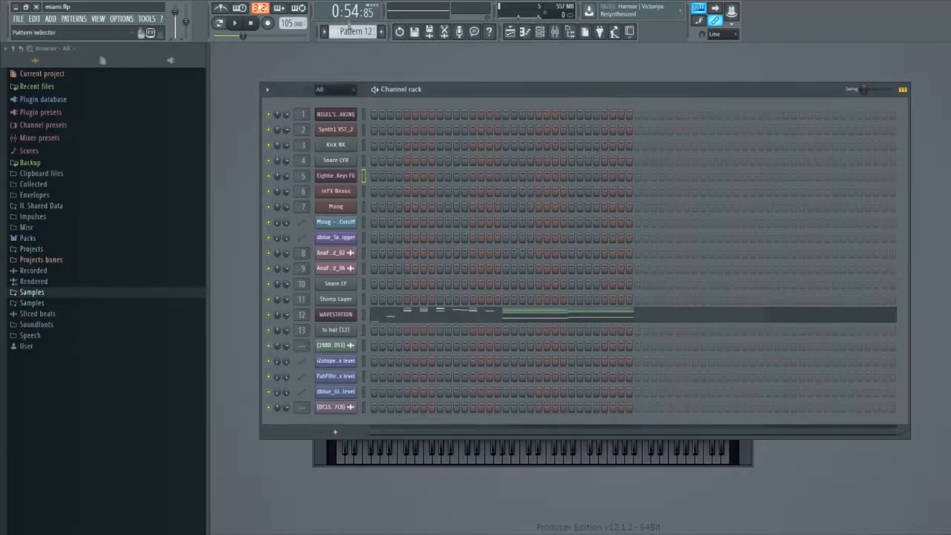
{"action": "scroll", "coordinate": [347, 30], "scroll_direction": "down", "scroll_amount": 2}
{"action": "scroll", "coordinate": [360, 37], "scroll_direction": "up", "scroll_amount": 1}
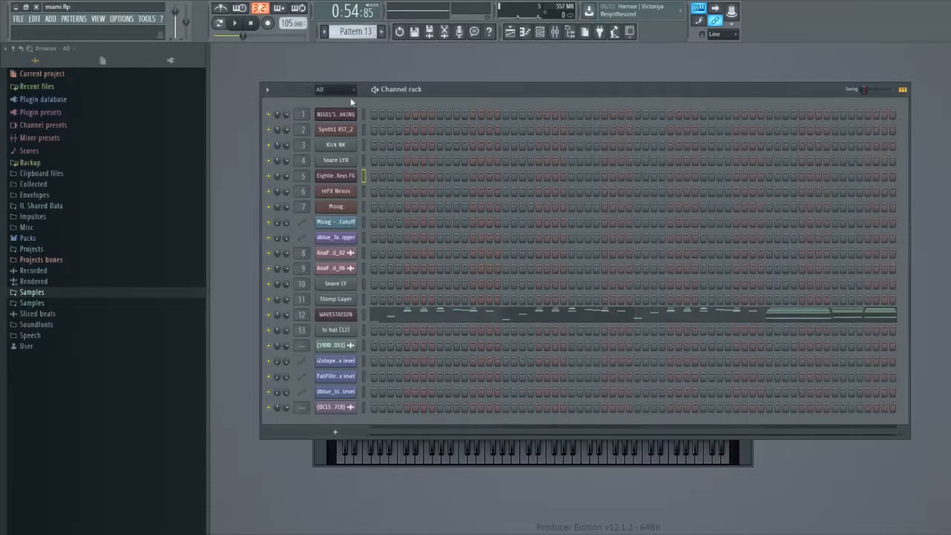
{"action": "left_click", "coordinate": [351, 314]}
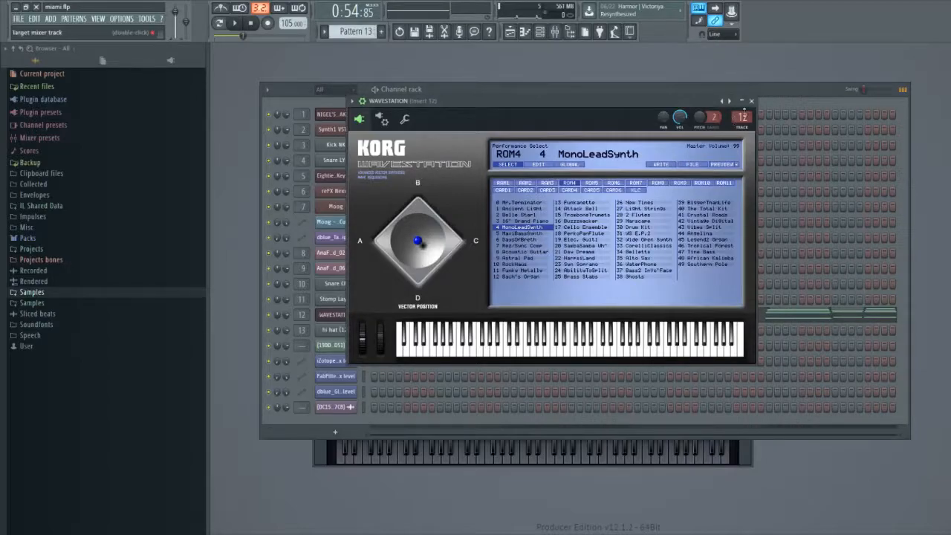
Close the WAVESTATION synth and examine the channel's Pattern 13 notes in the piano roll, from the low bass notes to the upper chords.
{"action": "left_click", "coordinate": [751, 100]}
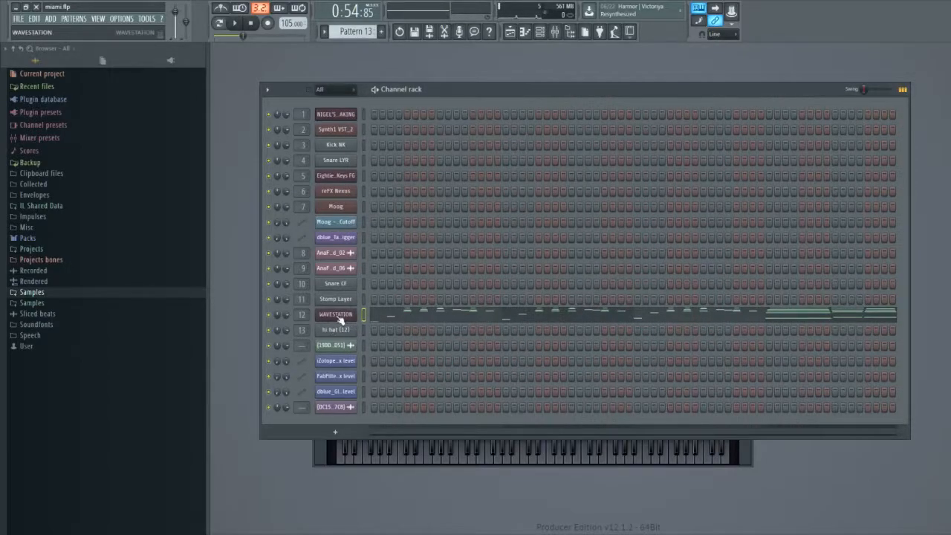
{"action": "left_click", "coordinate": [366, 314]}
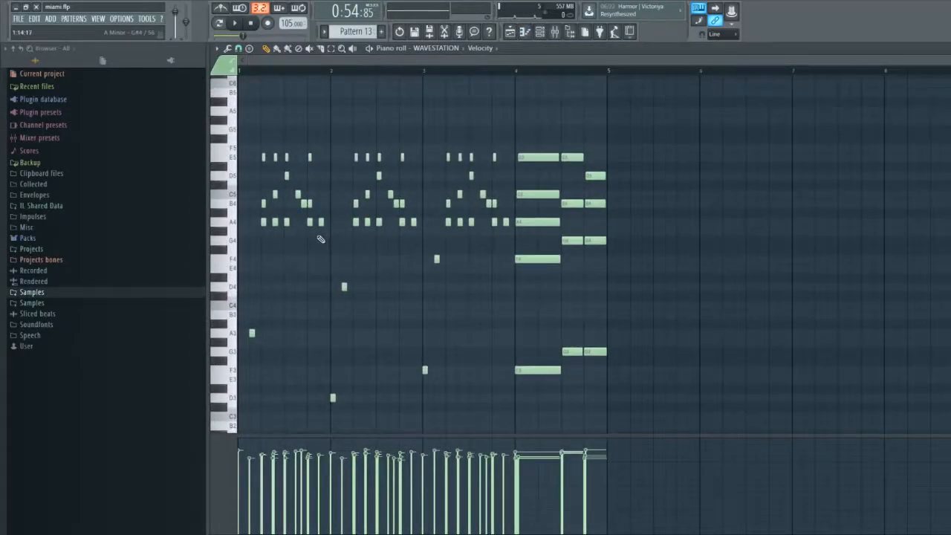
{"action": "scroll", "coordinate": [321, 238], "scroll_direction": "down", "scroll_amount": 6}
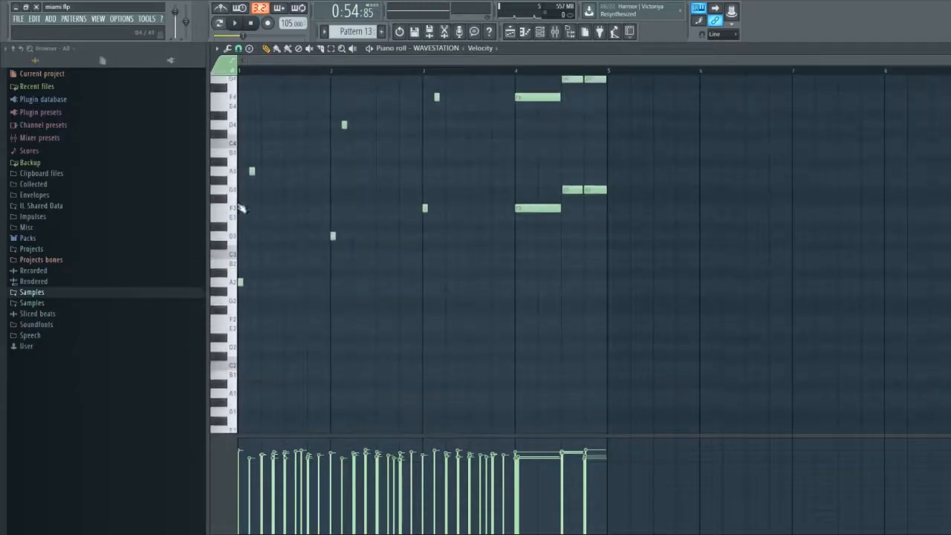
{"action": "scroll", "coordinate": [262, 258], "scroll_direction": "up", "scroll_amount": 5}
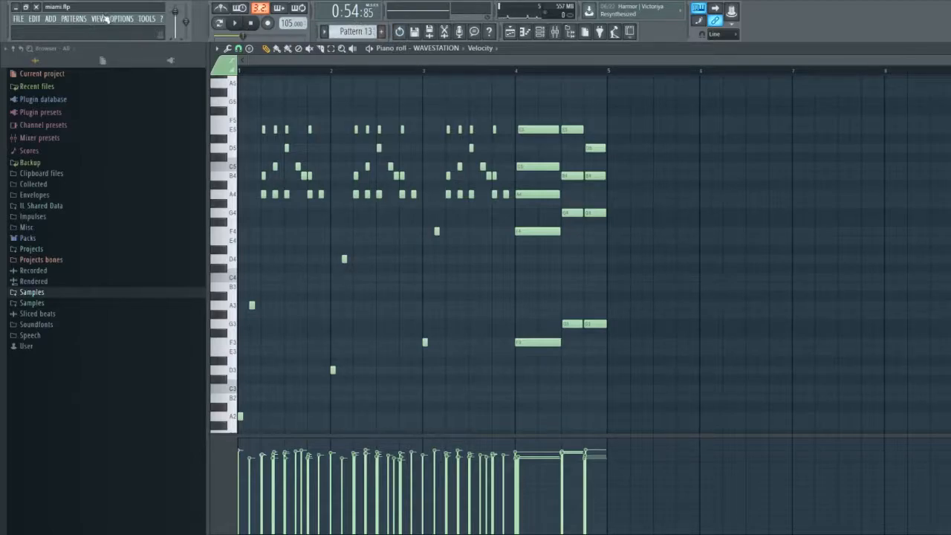
Unmute Tracks 1, 2, 3, 6, 7 and 8 in the playlist, audition the arrangement from bar 25, and stop.
{"action": "left_click", "coordinate": [510, 31]}
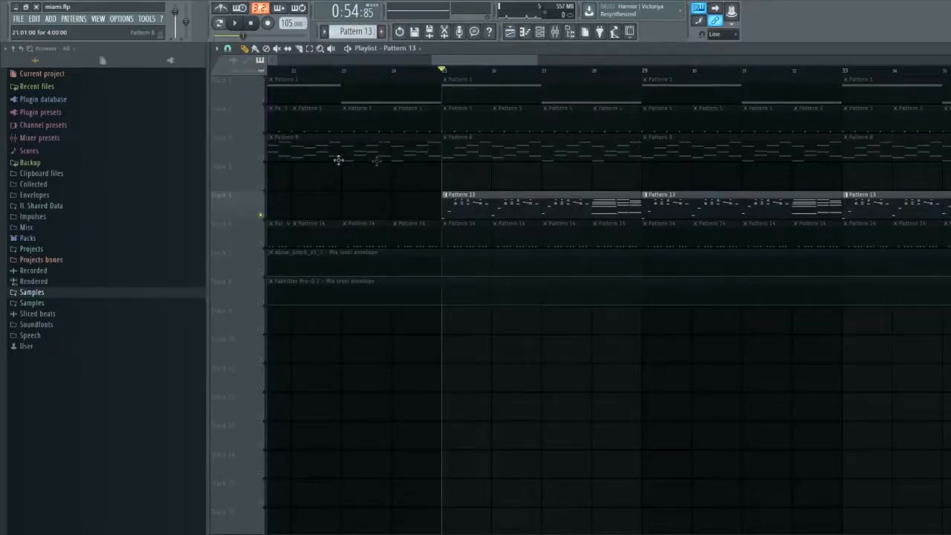
{"action": "left_click", "coordinate": [261, 157]}
{"action": "left_click", "coordinate": [261, 128]}
{"action": "left_click", "coordinate": [260, 100]}
{"action": "left_click", "coordinate": [261, 243]}
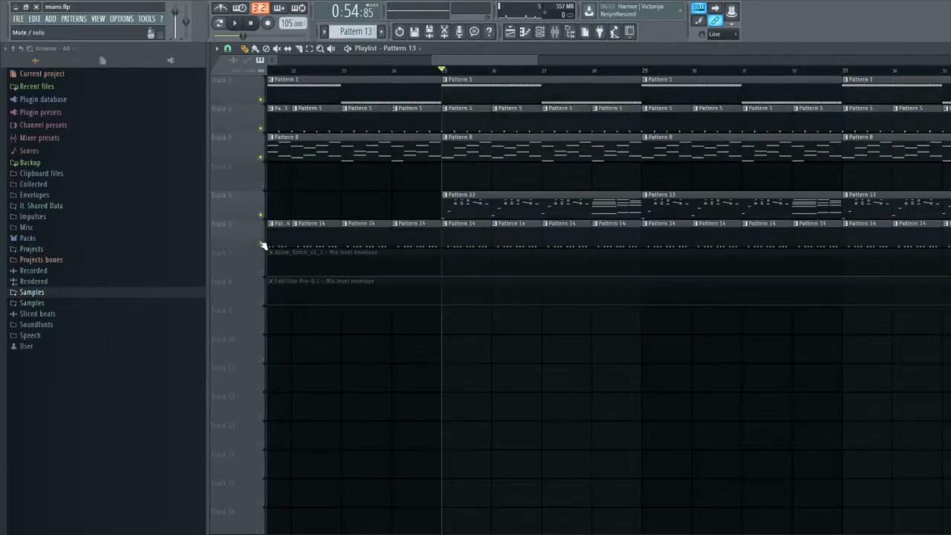
{"action": "left_click", "coordinate": [261, 273]}
{"action": "left_click", "coordinate": [261, 302]}
{"action": "key", "text": "space"}
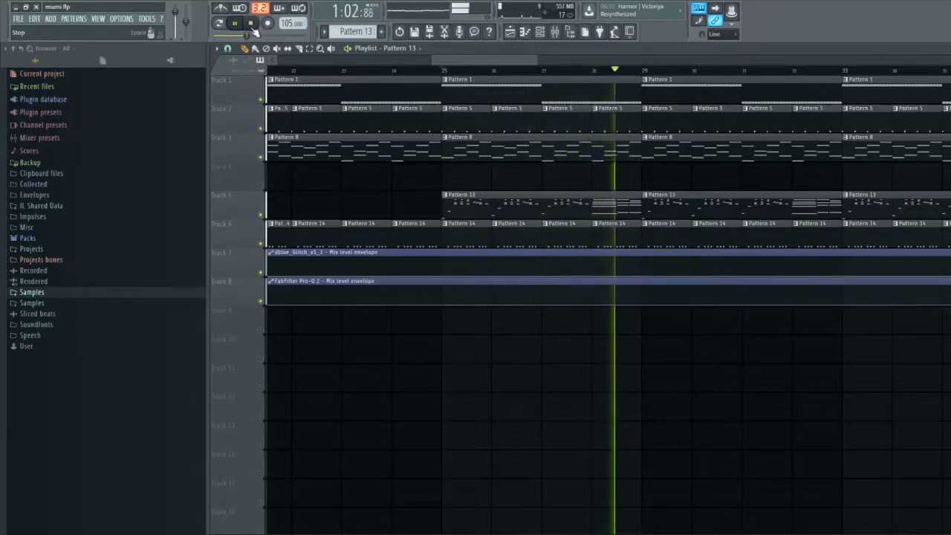
{"action": "left_click", "coordinate": [251, 24]}
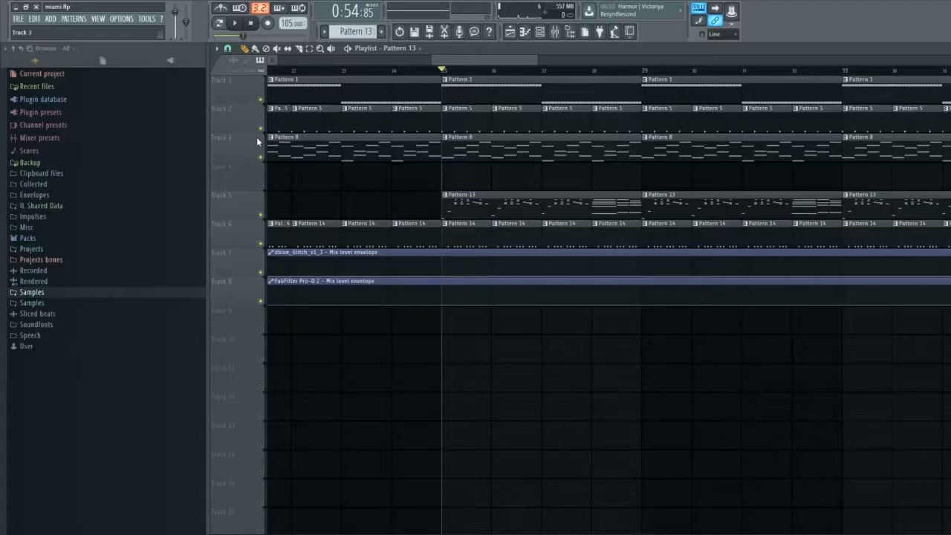
Unmute Track 4, audition the arrangement from bar 41, and stop playback.
{"action": "scroll", "coordinate": [658, 387], "scroll_direction": "down", "scroll_amount": 6}
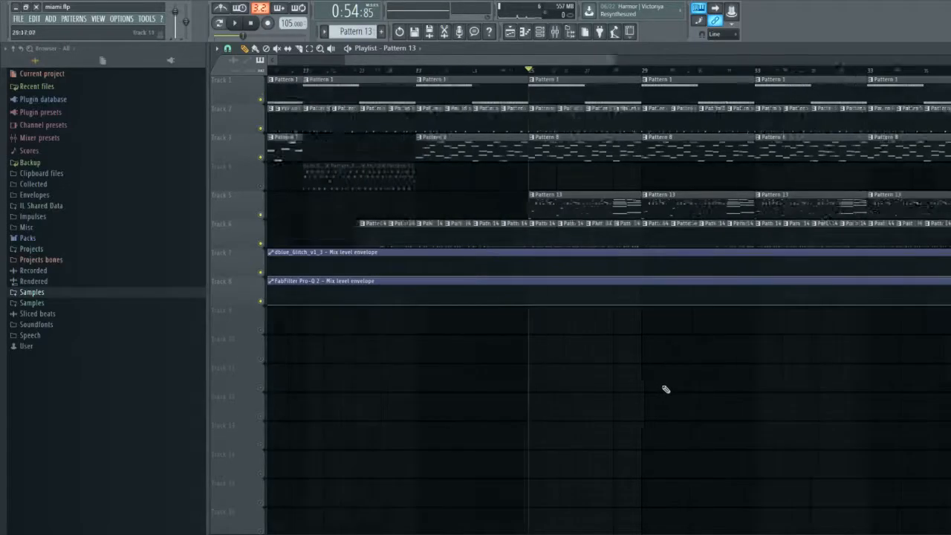
{"action": "scroll", "coordinate": [811, 351], "scroll_direction": "up", "scroll_amount": 3}
{"action": "left_click", "coordinate": [572, 70]}
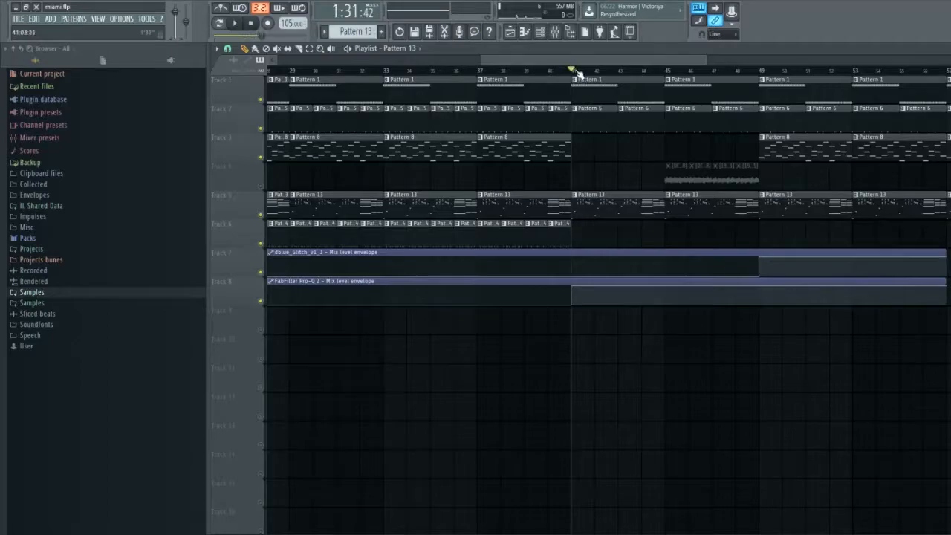
{"action": "left_click", "coordinate": [260, 186]}
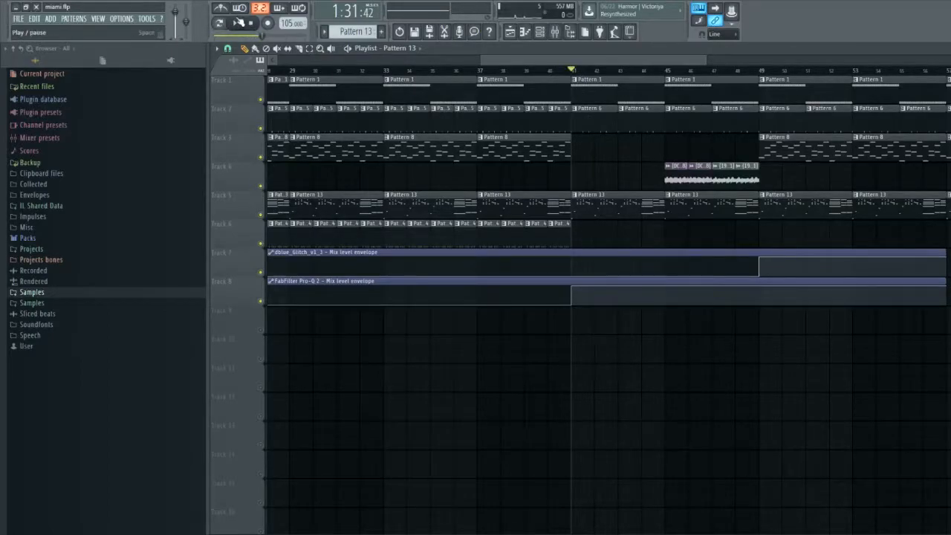
{"action": "left_click", "coordinate": [238, 24]}
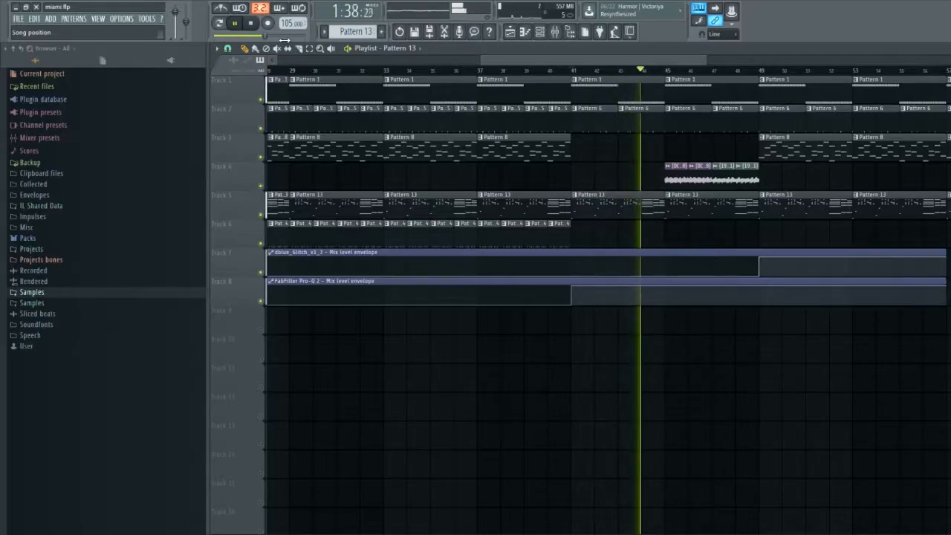
{"action": "left_click", "coordinate": [251, 23]}
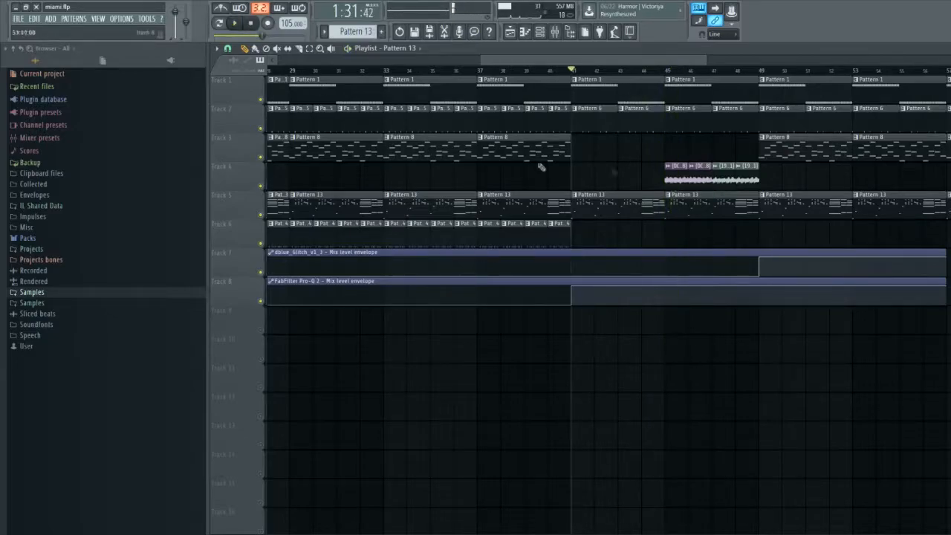
Audition the section around Track 4's audio clips from bar 47, and stop playback.
{"action": "scroll", "coordinate": [718, 165], "scroll_direction": "up", "scroll_amount": 2}
{"action": "scroll", "coordinate": [717, 165], "scroll_direction": "up", "scroll_amount": 1}
{"action": "left_click", "coordinate": [692, 70]}
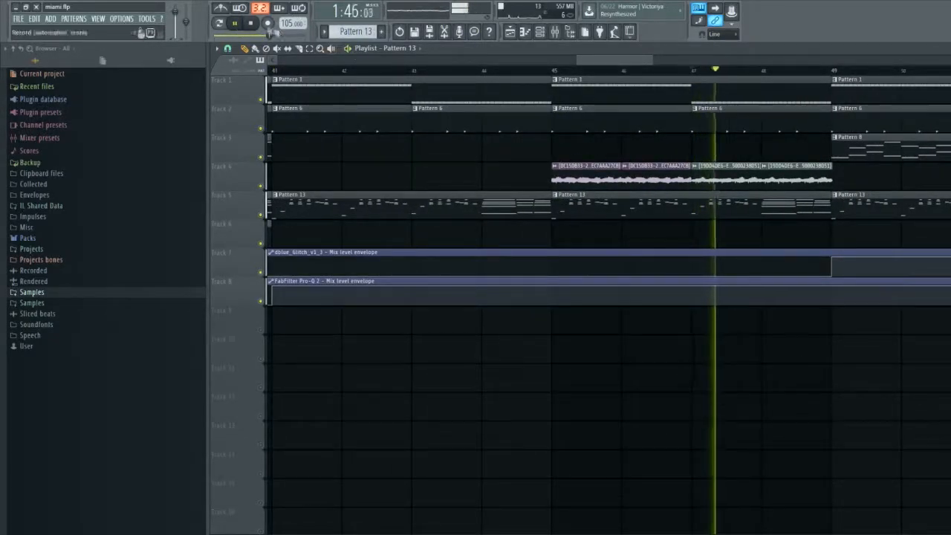
{"action": "key", "text": "space"}
Inspect the sample settings of the two different audio clips on Track 4 between bars 45 and 49, closing each window.
{"action": "scroll", "coordinate": [806, 170], "scroll_direction": "down", "scroll_amount": 5}
{"action": "scroll", "coordinate": [690, 183], "scroll_direction": "up", "scroll_amount": 5}
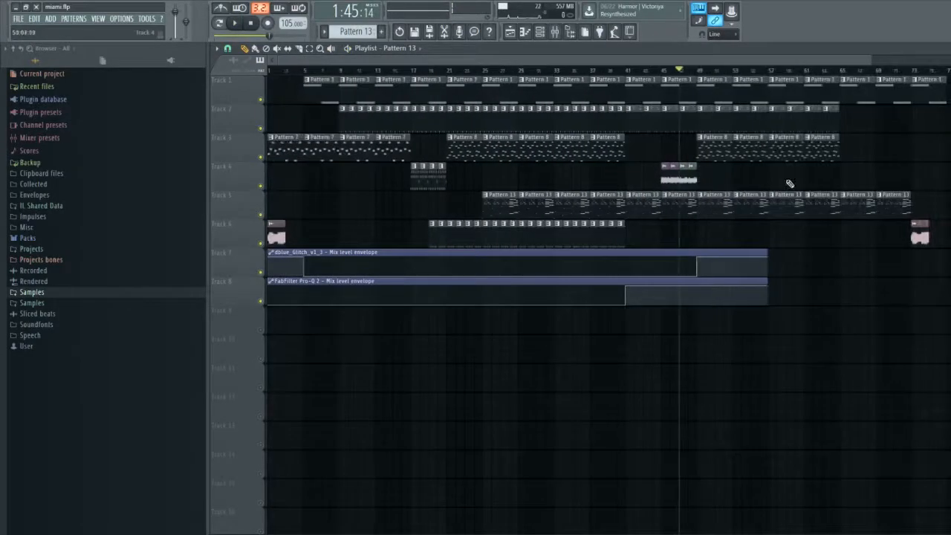
{"action": "scroll", "coordinate": [689, 180], "scroll_direction": "up", "scroll_amount": 2}
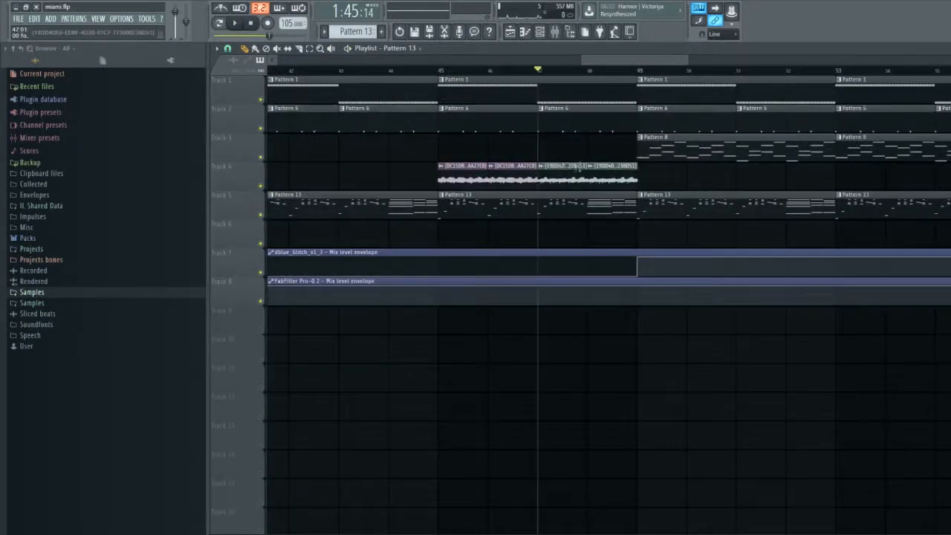
{"action": "left_click", "coordinate": [617, 207]}
{"action": "left_click", "coordinate": [515, 108]}
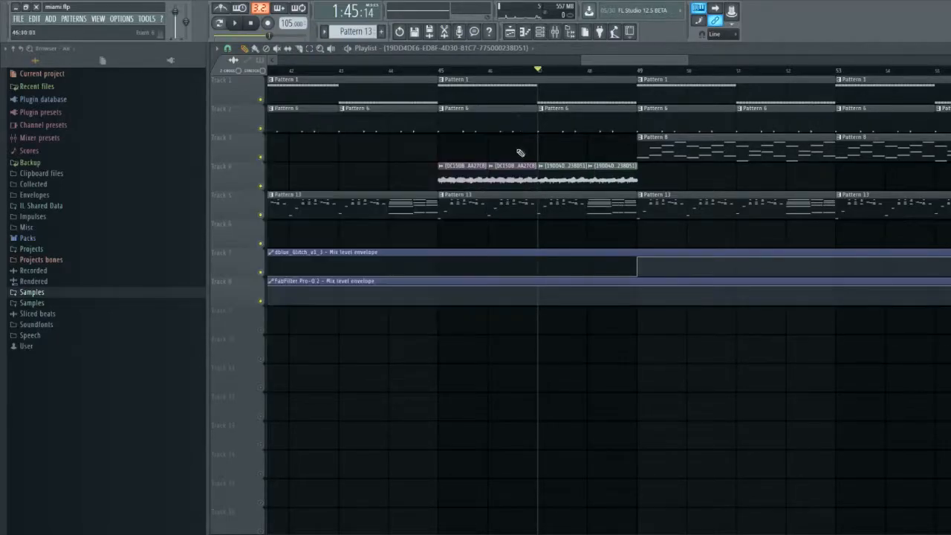
{"action": "double_click", "coordinate": [523, 178]}
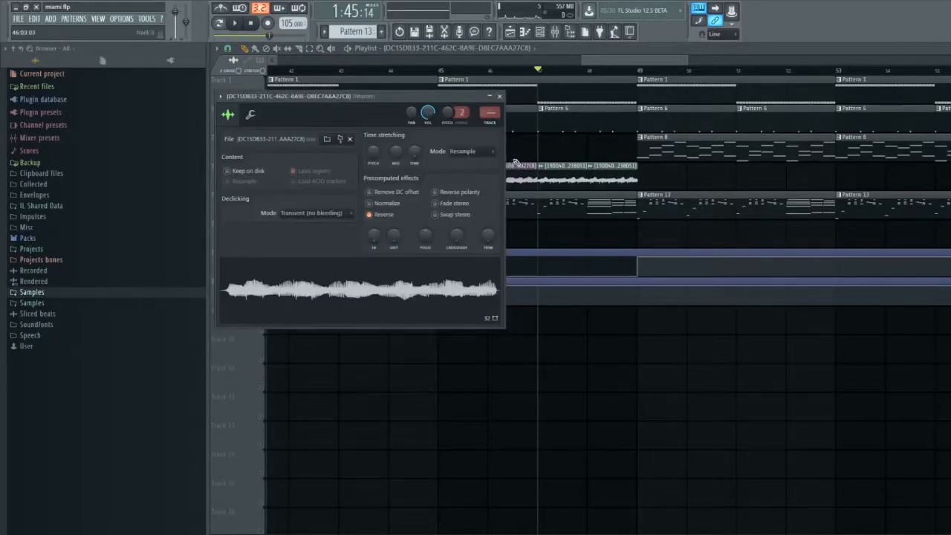
{"action": "left_click", "coordinate": [499, 95]}
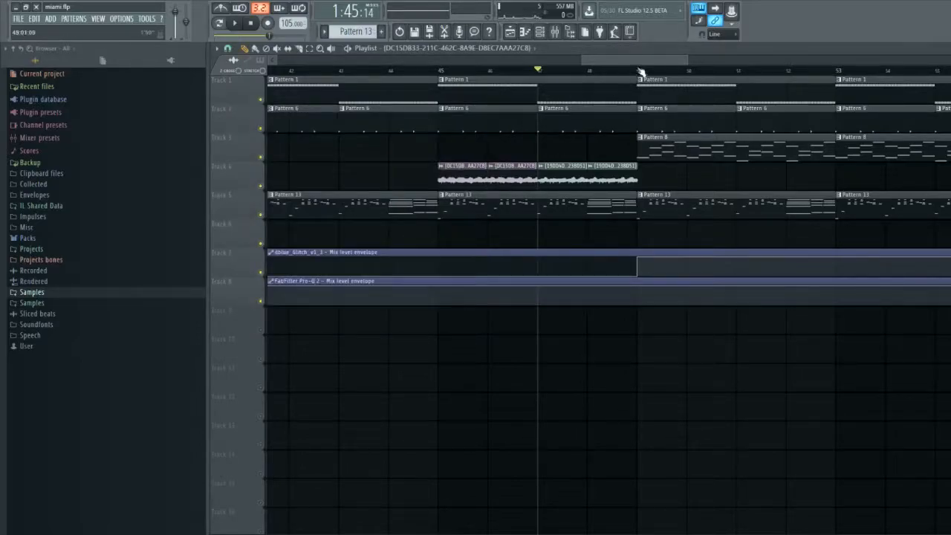
Audition the arrangement from bar 49, where Pattern 8 resumes on Track 3, and stop playback.
{"action": "scroll", "coordinate": [653, 308], "scroll_direction": "down", "scroll_amount": 8}
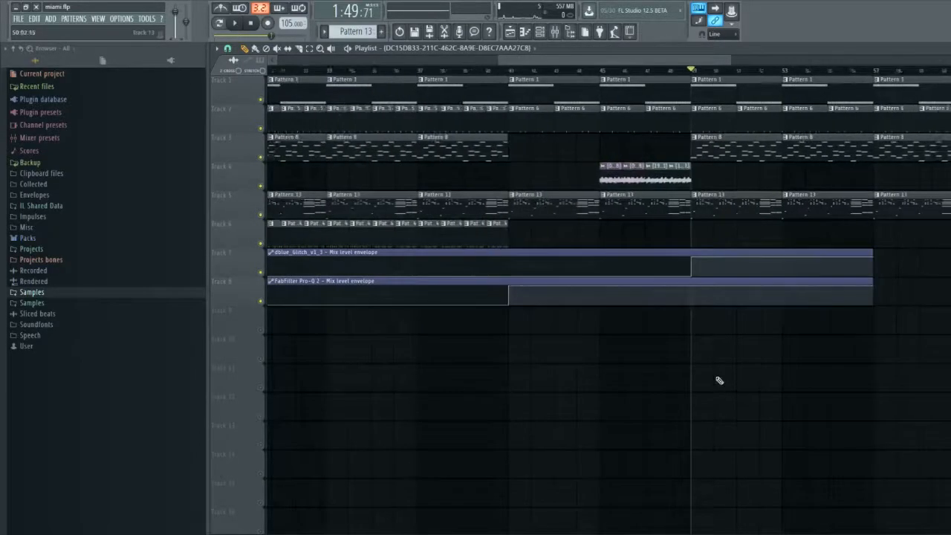
{"action": "scroll", "coordinate": [725, 345], "scroll_direction": "up", "scroll_amount": 5}
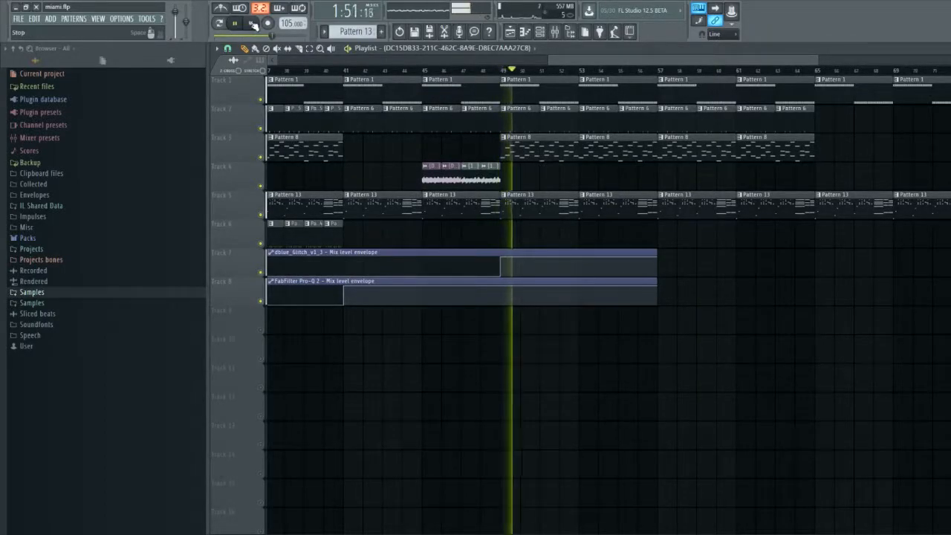
{"action": "left_click", "coordinate": [253, 25]}
Audition the ending from bar 65 through to the Track 6 audio clip at bar 73, and stop.
{"action": "scroll", "coordinate": [856, 233], "scroll_direction": "down", "scroll_amount": 2}
{"action": "scroll", "coordinate": [850, 193], "scroll_direction": "up", "scroll_amount": 2}
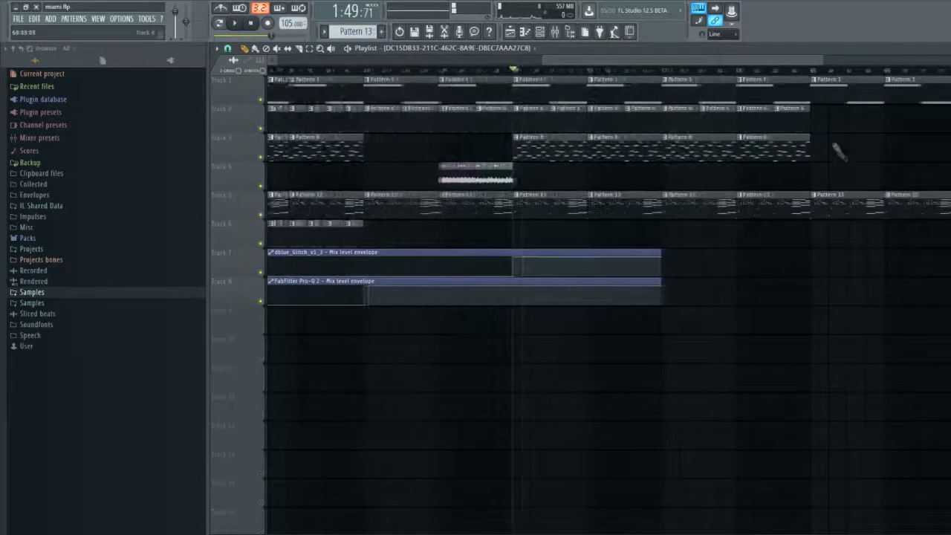
{"action": "left_click", "coordinate": [810, 72]}
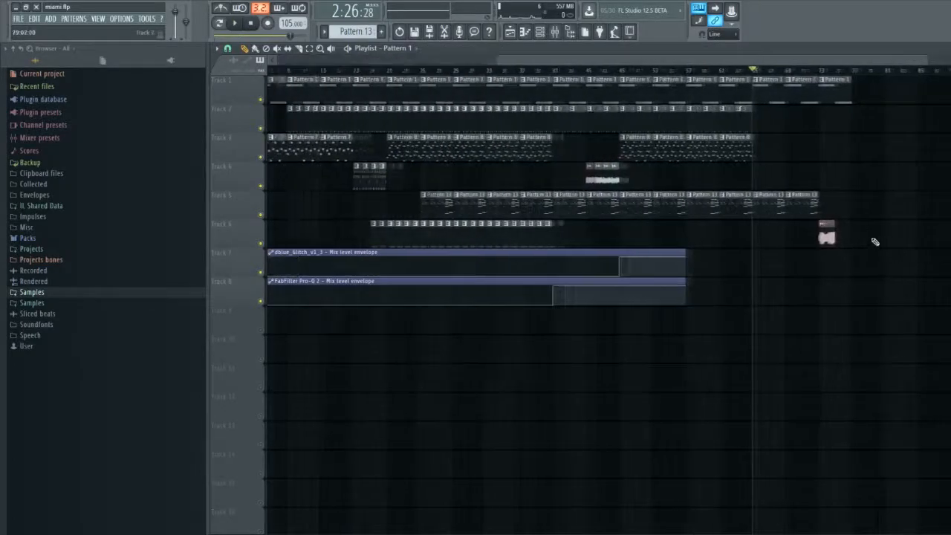
{"action": "left_click", "coordinate": [236, 24]}
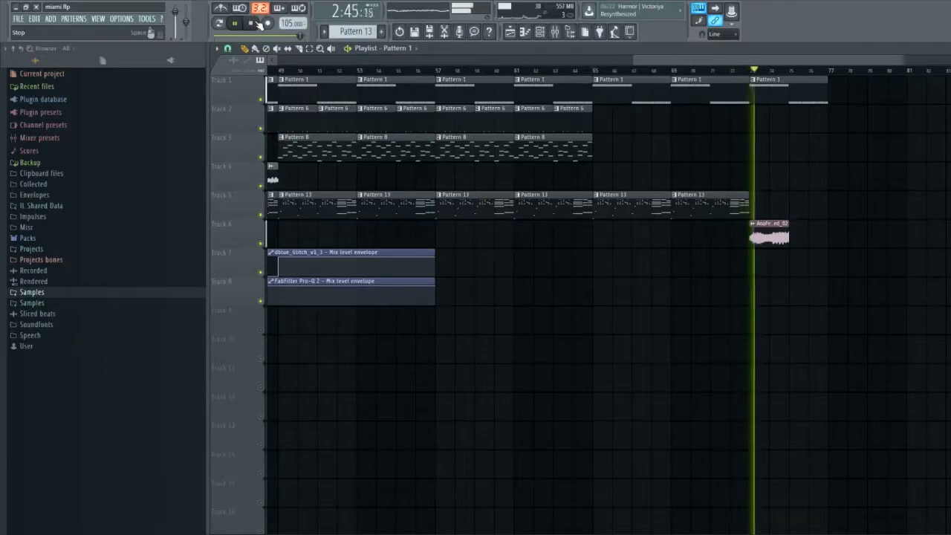
{"action": "left_click", "coordinate": [260, 24]}
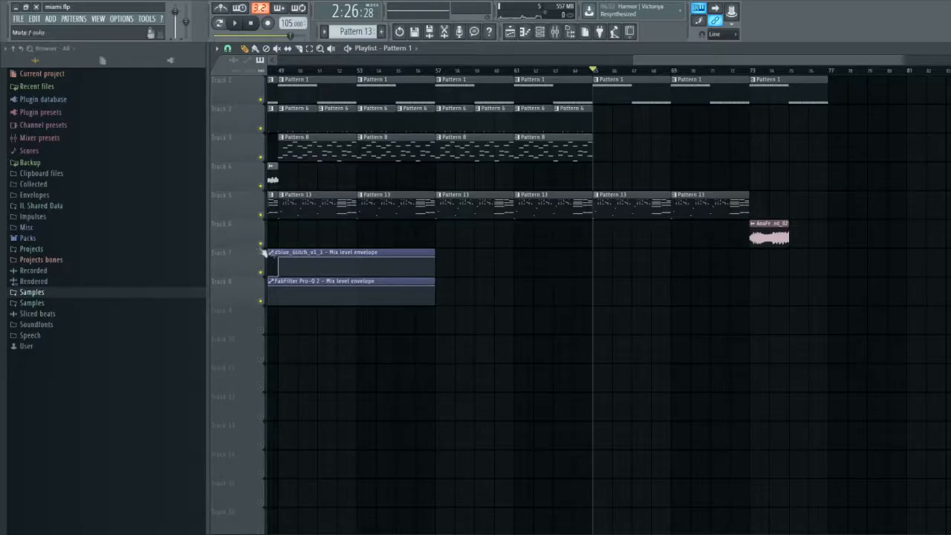
Open the mixer, select Insert 1, and audition Pattern 1 on its own in pattern mode, stopping it again.
{"action": "scroll", "coordinate": [327, 246], "scroll_direction": "down", "scroll_amount": 5}
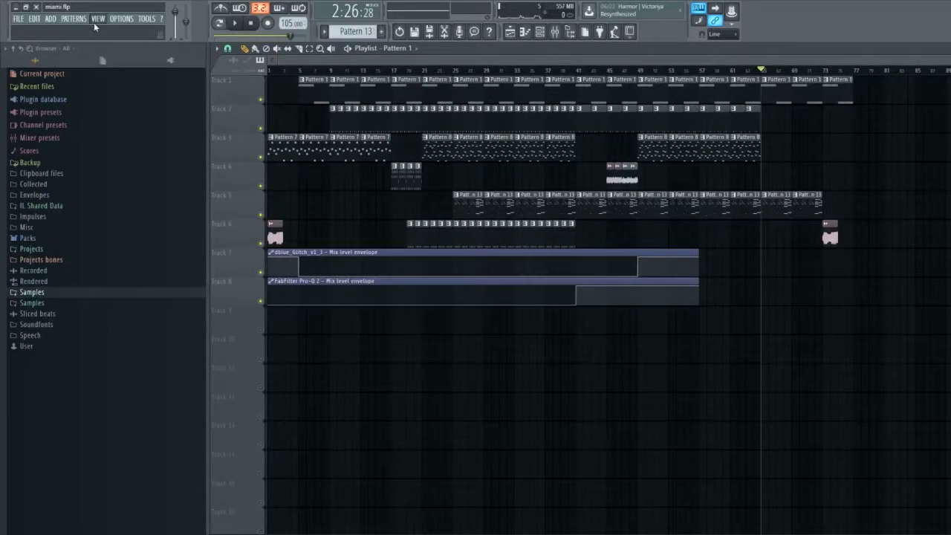
{"action": "key", "text": "F9"}
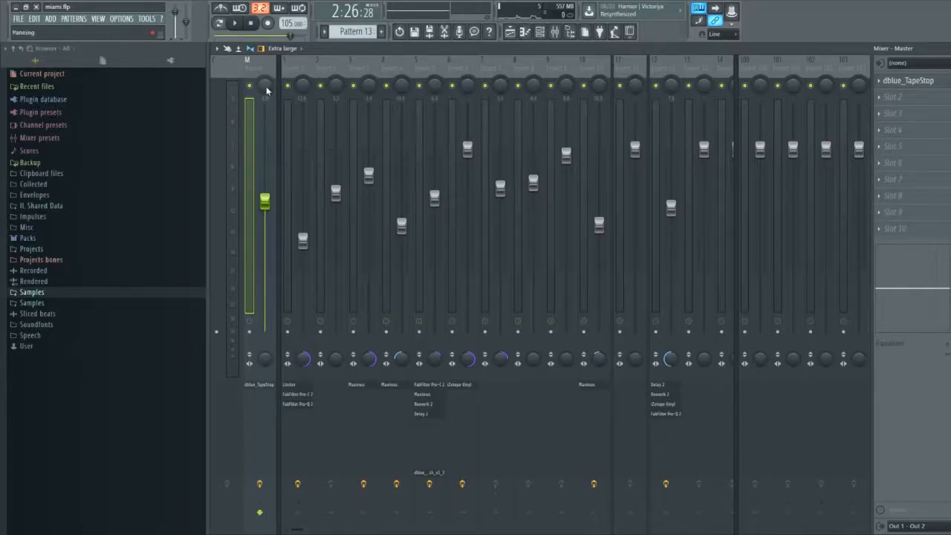
{"action": "left_click", "coordinate": [288, 106]}
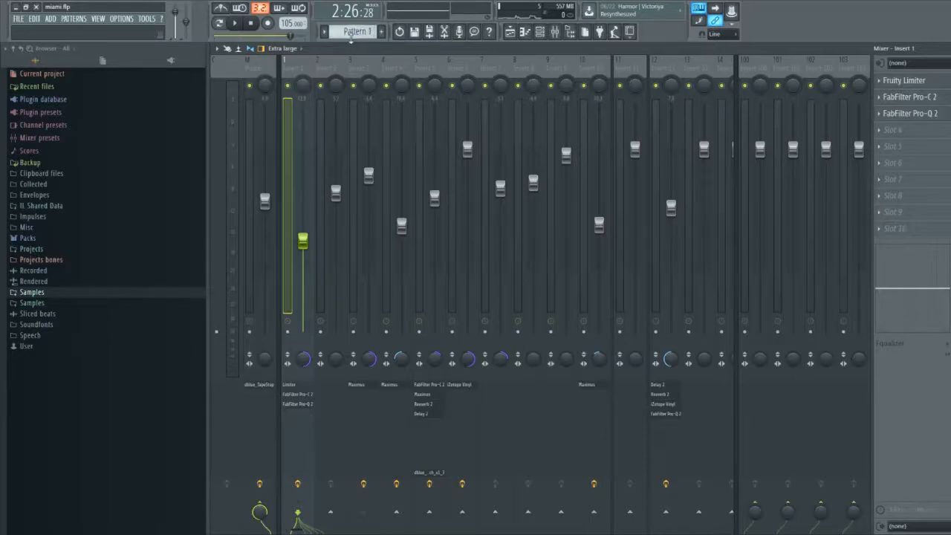
{"action": "key", "text": "space"}
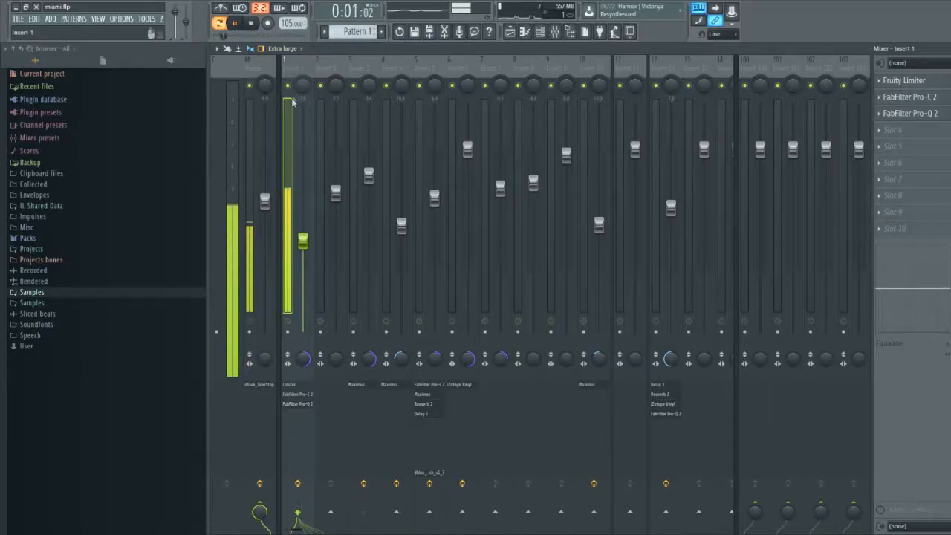
{"action": "key", "text": "space"}
Inspect the Fruity Limiter, FabFilter Pro-C 2 and FabFilter Pro-Q 2 effects on Insert 1, closing each one.
{"action": "left_click", "coordinate": [911, 81]}
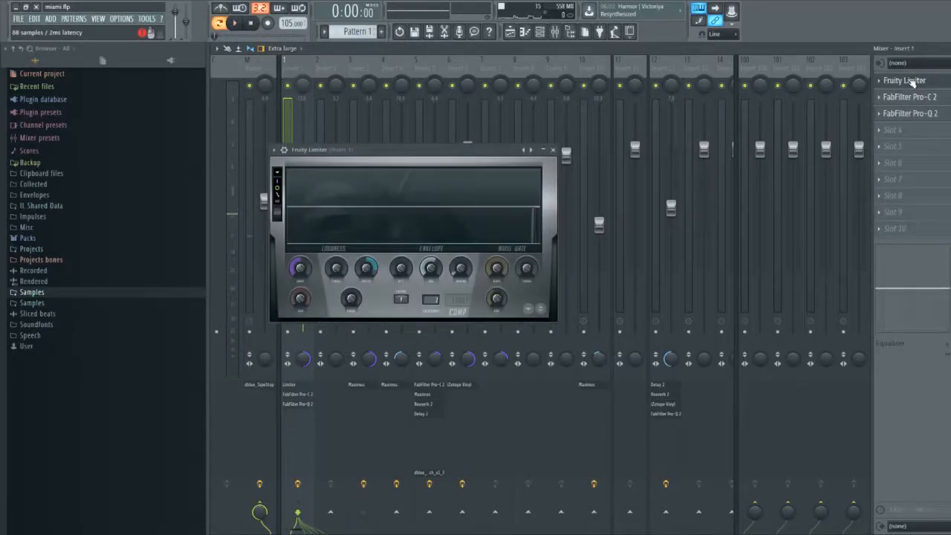
{"action": "left_click", "coordinate": [912, 81]}
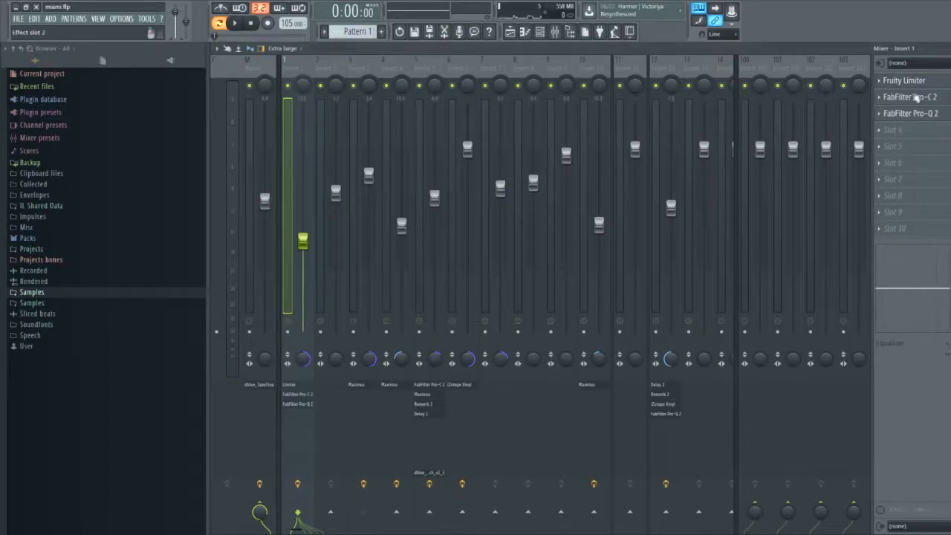
{"action": "left_click", "coordinate": [915, 98]}
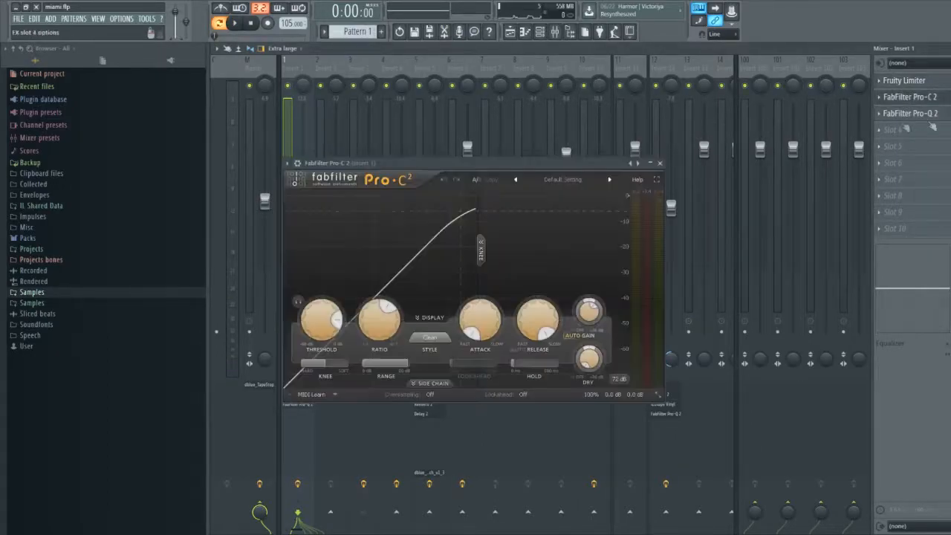
{"action": "left_click", "coordinate": [659, 164]}
{"action": "left_click", "coordinate": [915, 112]}
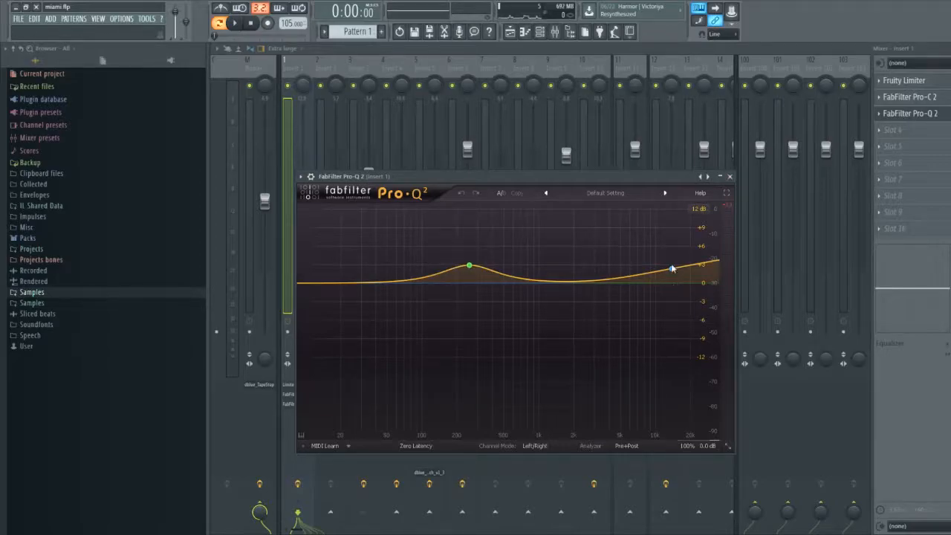
{"action": "left_click", "coordinate": [731, 179]}
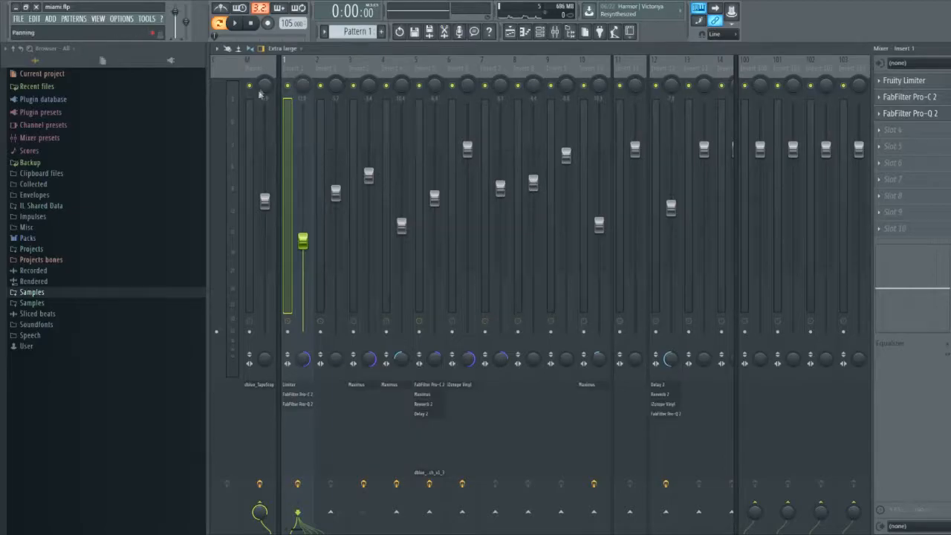
Audition Pattern 1 while toggling Insert 1's effects off and on and checking its stereo separation, and stop playback.
{"action": "left_click", "coordinate": [322, 117]}
{"action": "left_click", "coordinate": [296, 128]}
{"action": "left_click", "coordinate": [236, 23]}
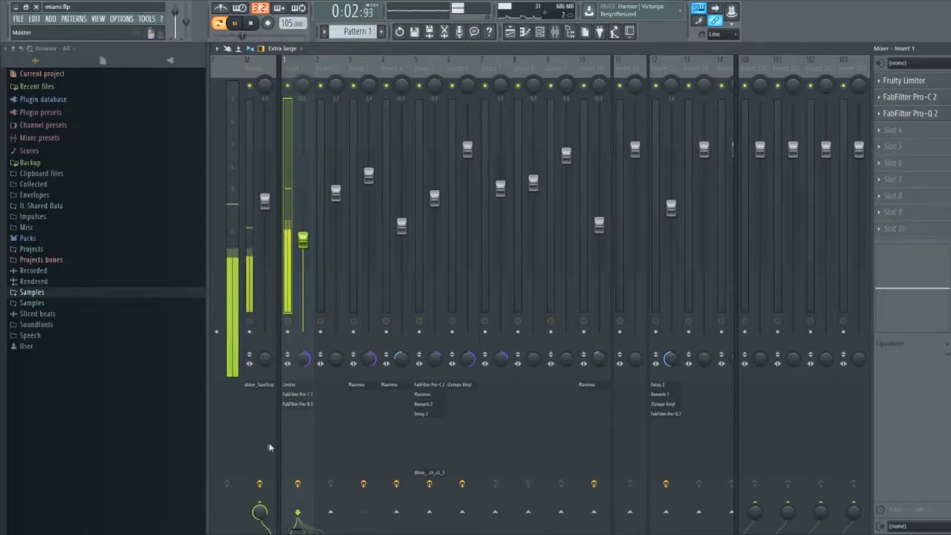
{"action": "left_click", "coordinate": [298, 484]}
{"action": "left_click", "coordinate": [300, 486]}
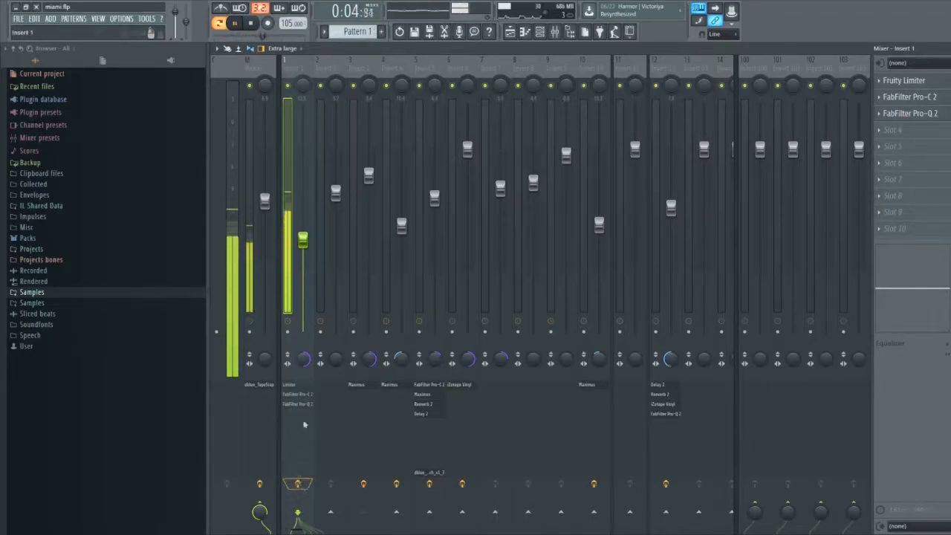
{"action": "mouse_move", "coordinate": [303, 358]}
{"action": "left_mouse_down"}
{"action": "mouse_move", "coordinate": [303, 424]}
{"action": "mouse_move", "coordinate": [303, 359]}
{"action": "left_mouse_up"}
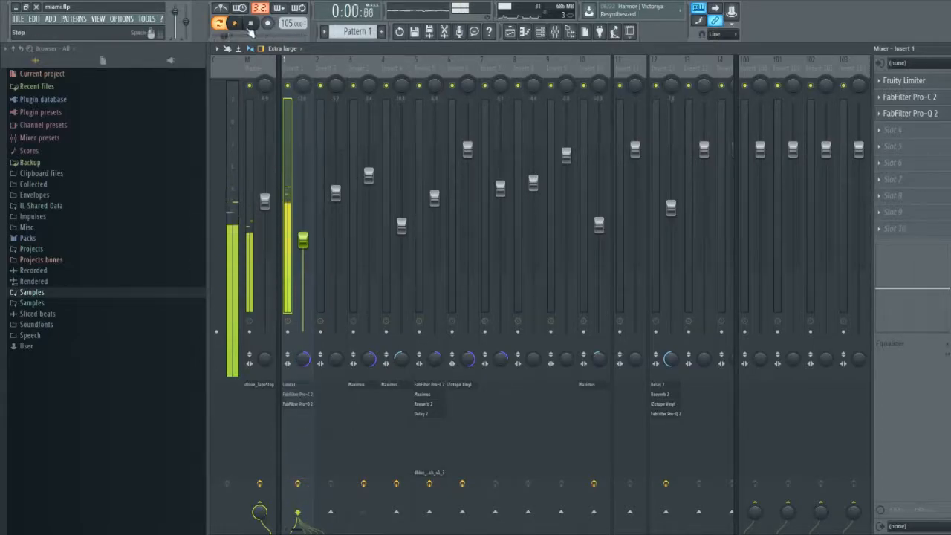
{"action": "key", "text": "space"}
Select Insert 2, audition Pattern 2, and play on from Pattern 3 through Pattern 5 before stopping.
{"action": "left_click", "coordinate": [323, 123]}
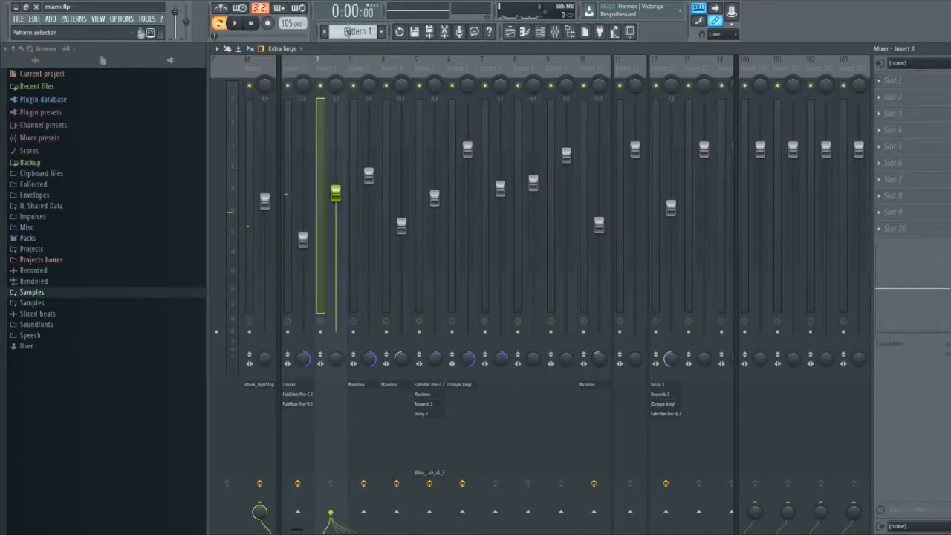
{"action": "left_click", "coordinate": [235, 24]}
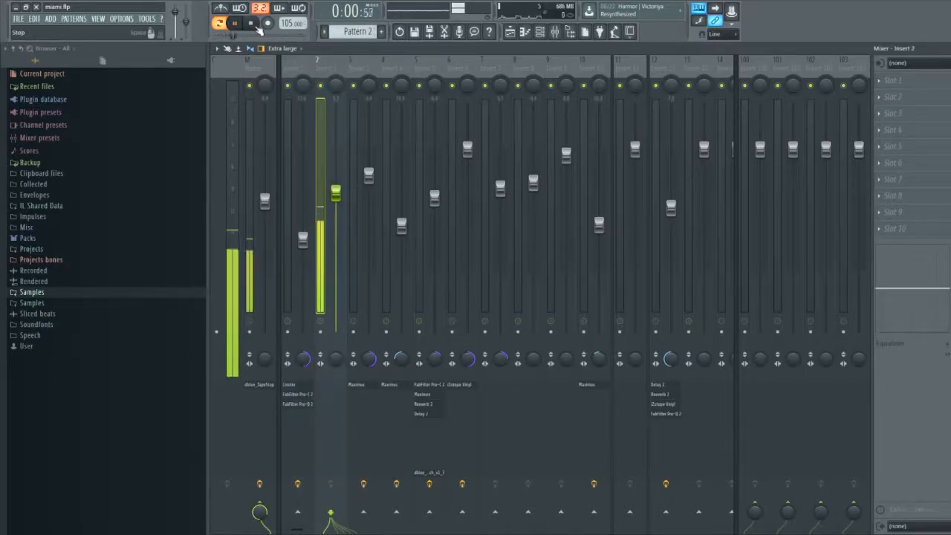
{"action": "left_click", "coordinate": [251, 25]}
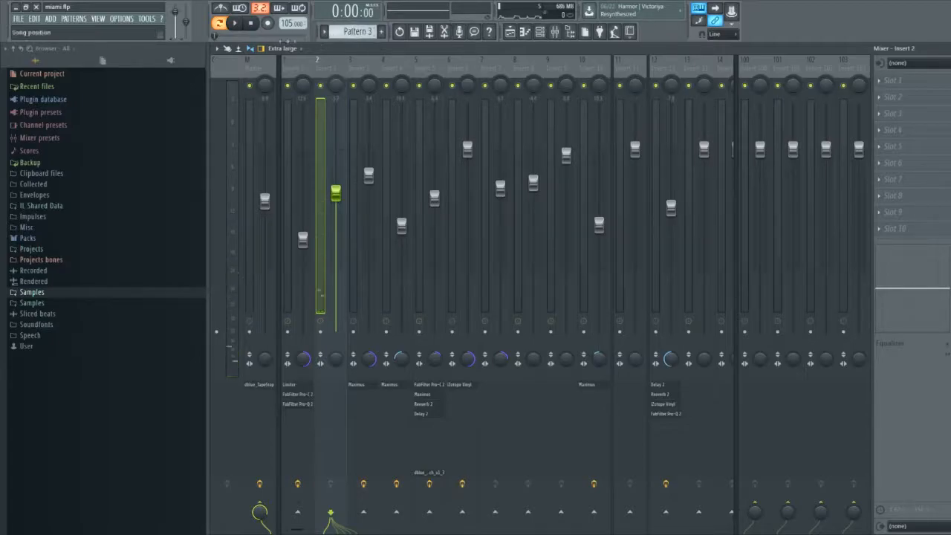
{"action": "left_click", "coordinate": [241, 34]}
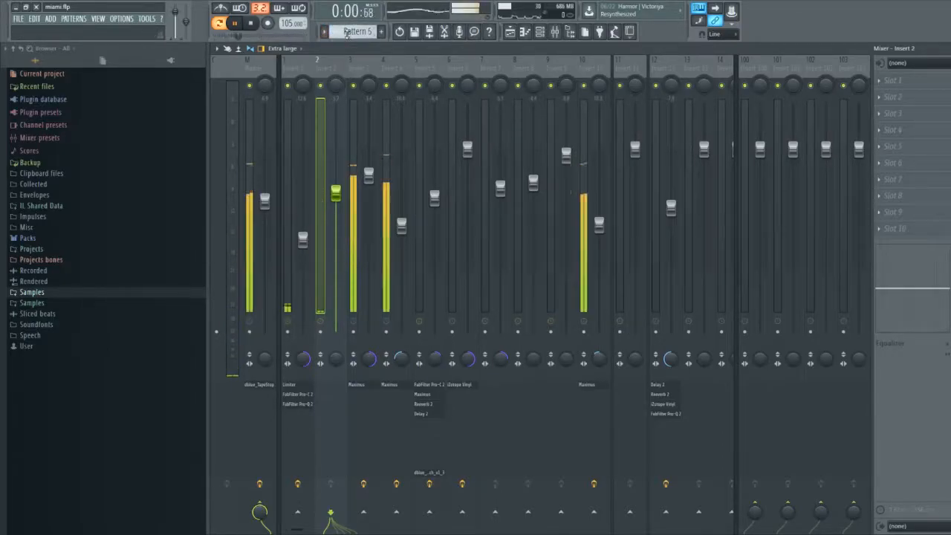
{"action": "key", "text": "space"}
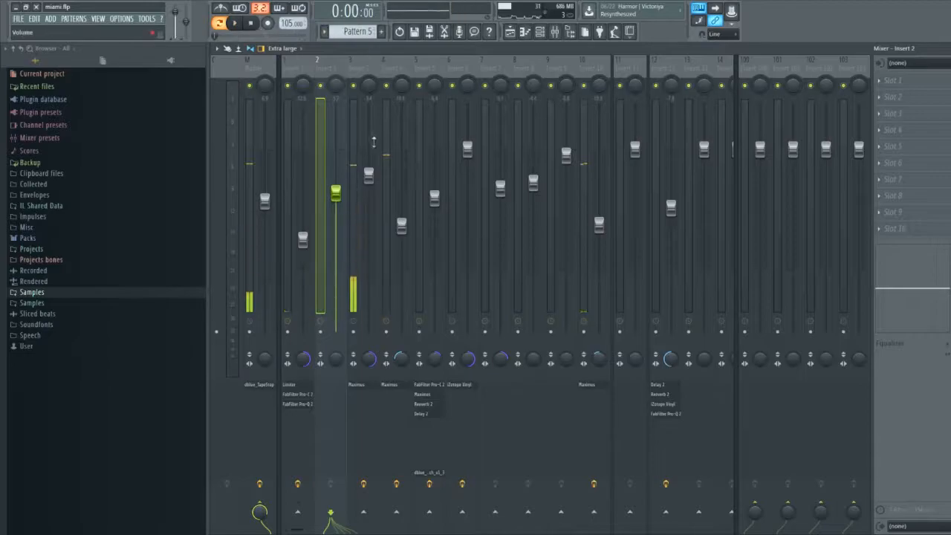
Inspect the Maximus effect on Insert 3 and close it, and view the effect chains of Insert 4 and Insert 10.
{"action": "left_click", "coordinate": [353, 122]}
{"action": "left_click", "coordinate": [896, 87]}
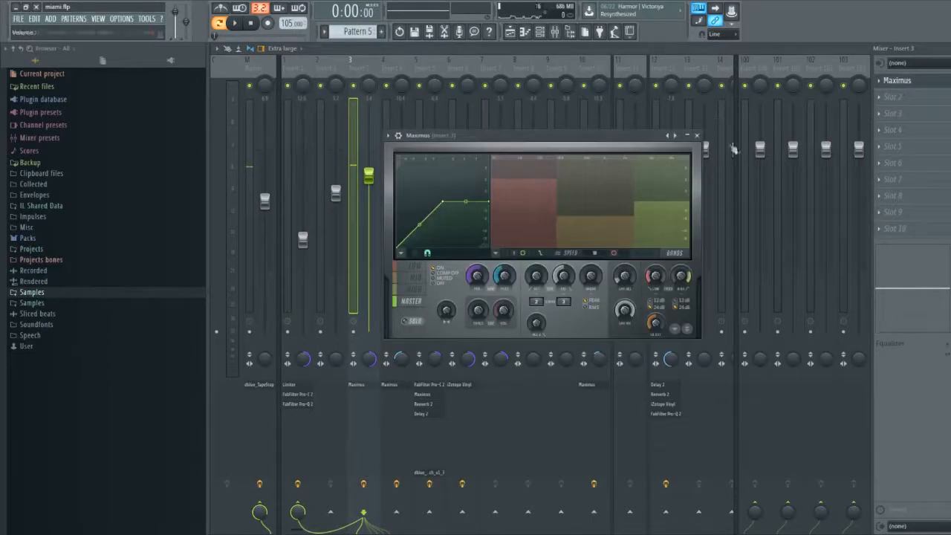
{"action": "left_click", "coordinate": [701, 134]}
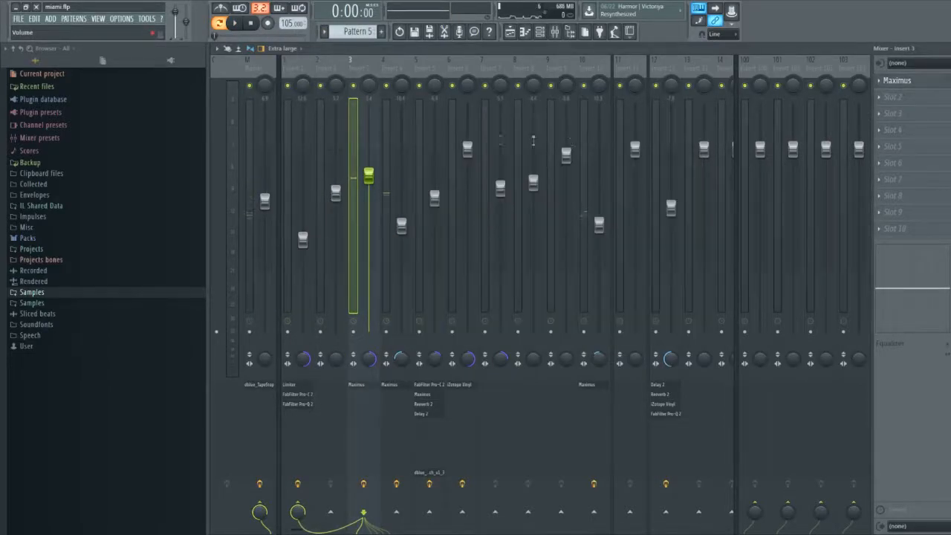
{"action": "left_click", "coordinate": [387, 172]}
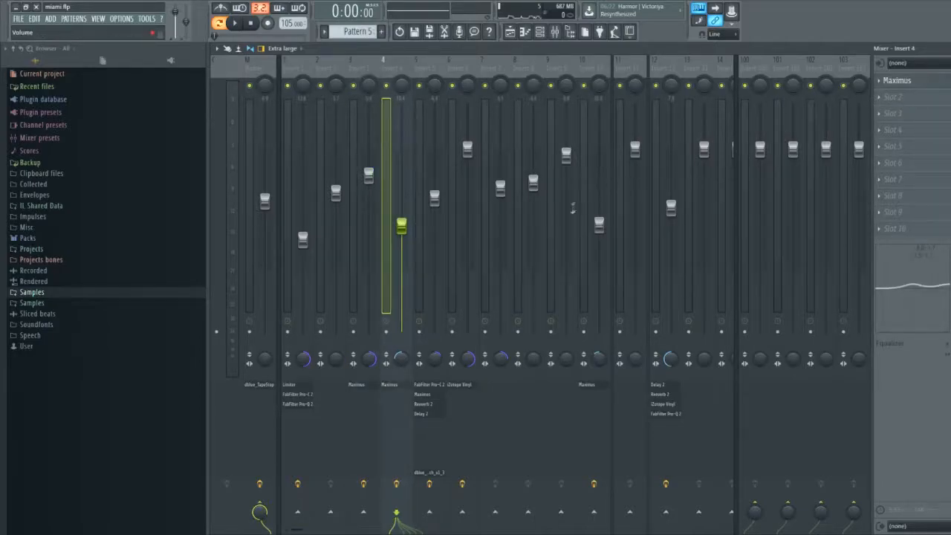
{"action": "left_click", "coordinate": [582, 271]}
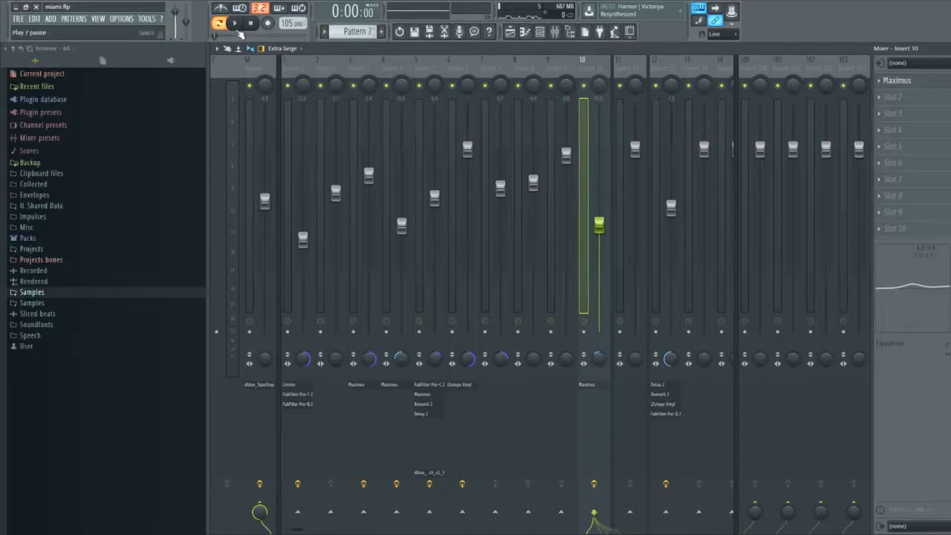
Audition Pattern 7, select Insert 5, and inspect its FabFilter Pro-C 2 compressor, closing it again.
{"action": "left_click", "coordinate": [235, 23]}
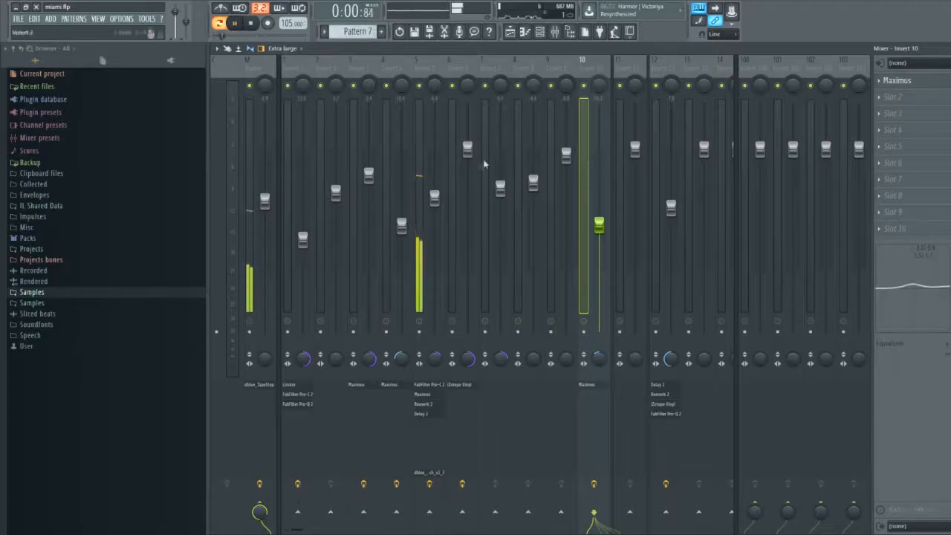
{"action": "left_click", "coordinate": [414, 163]}
{"action": "key", "text": "space"}
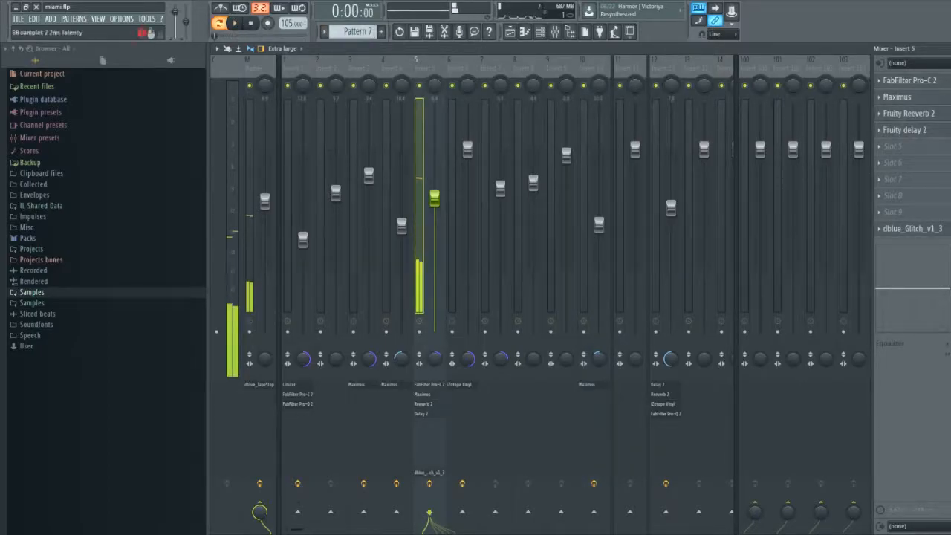
{"action": "left_click", "coordinate": [928, 80]}
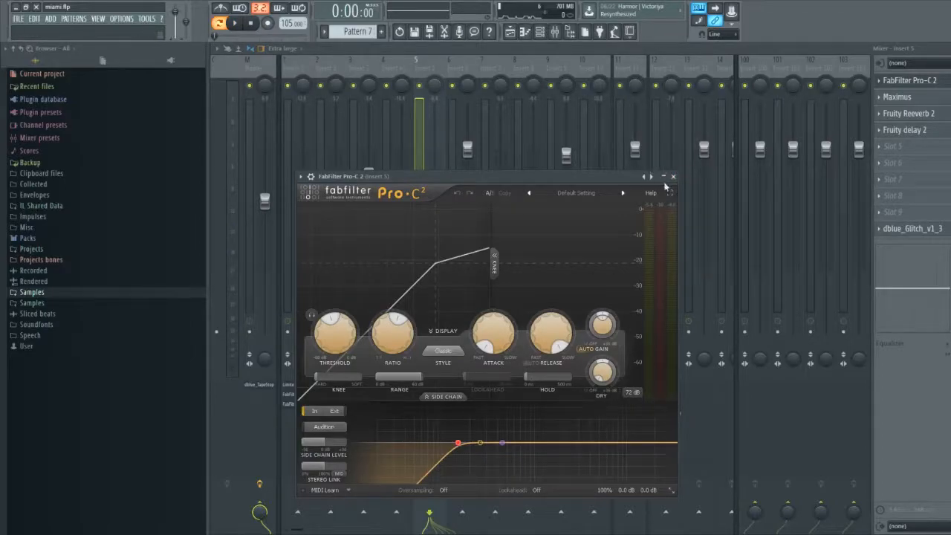
{"action": "left_click", "coordinate": [672, 176]}
Inspect the low, mid and high bands of Maximus on Insert 5 and close the effect.
{"action": "left_click", "coordinate": [899, 96]}
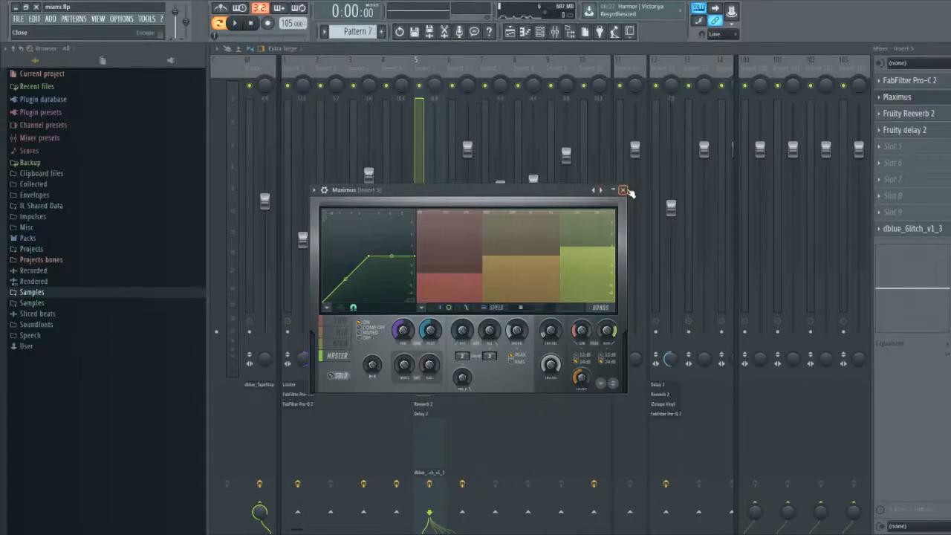
{"action": "left_click", "coordinate": [338, 350]}
{"action": "left_click", "coordinate": [338, 334]}
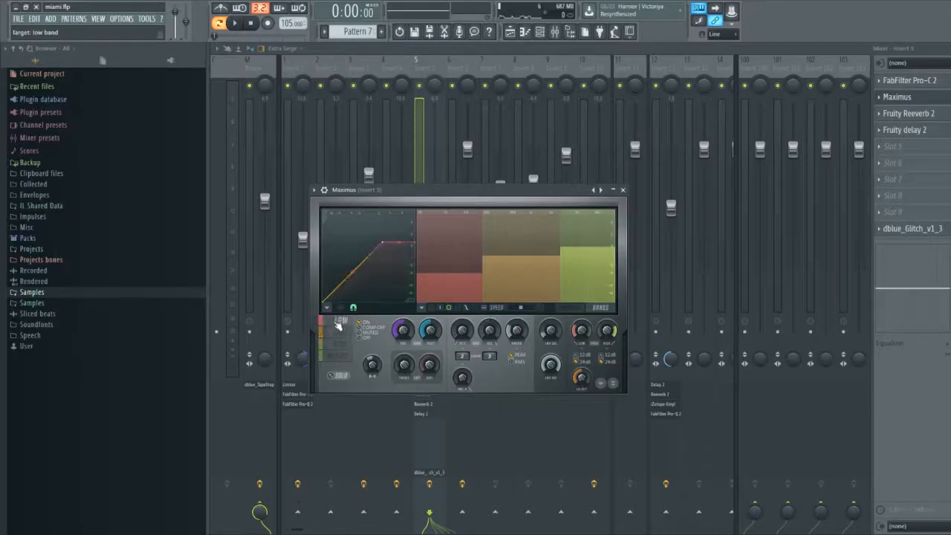
{"action": "left_click", "coordinate": [340, 346]}
{"action": "left_click", "coordinate": [339, 332]}
{"action": "left_click", "coordinate": [339, 332]}
{"action": "left_click", "coordinate": [340, 345]}
{"action": "left_click", "coordinate": [345, 328]}
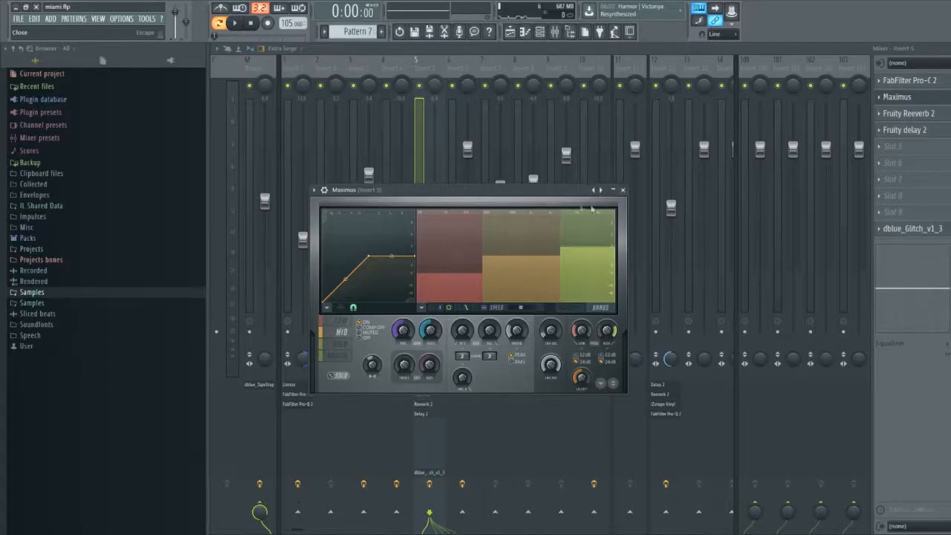
{"action": "left_click", "coordinate": [622, 190]}
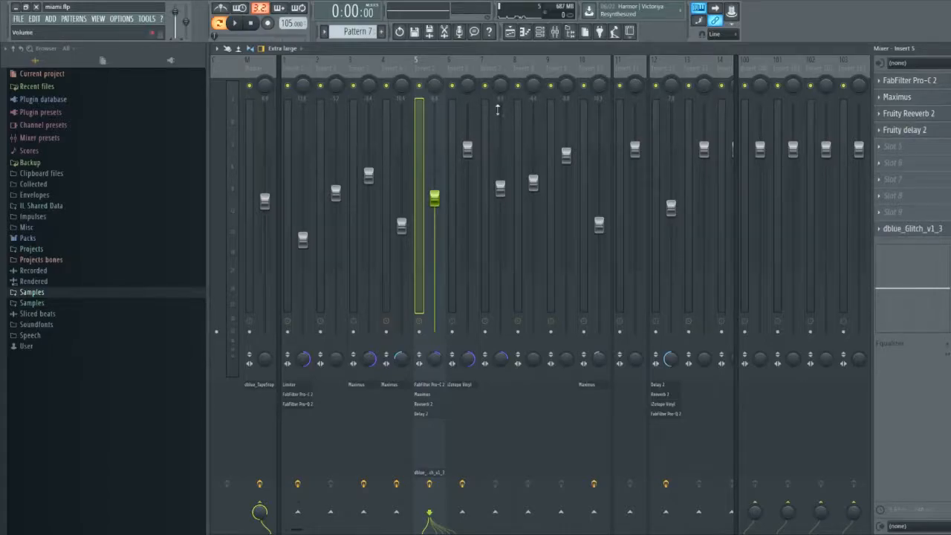
Select Insert 6, audition Patterns 8 and 9, and inspect its iZotope Vinyl effect, closing it again.
{"action": "left_click", "coordinate": [457, 260]}
{"action": "scroll", "coordinate": [358, 31], "scroll_direction": "down", "scroll_amount": 1}
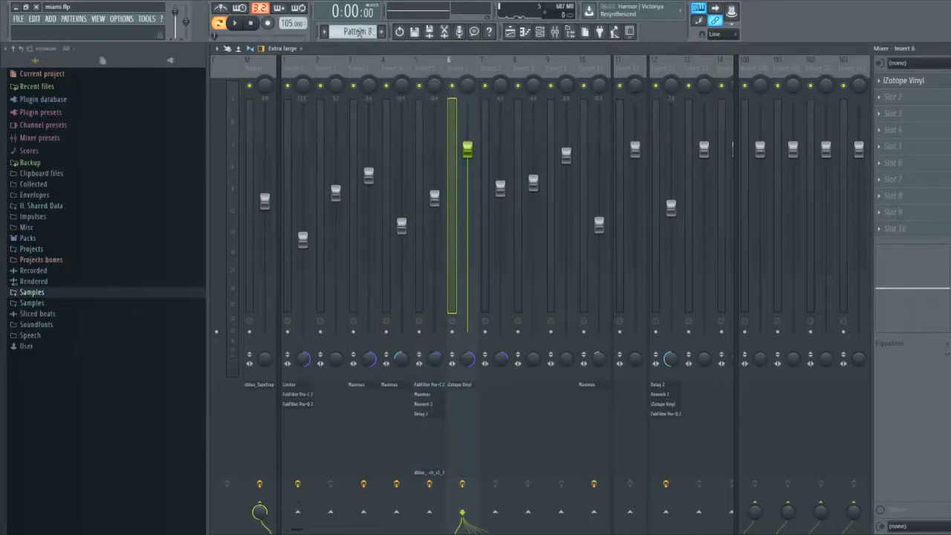
{"action": "key", "text": "space"}
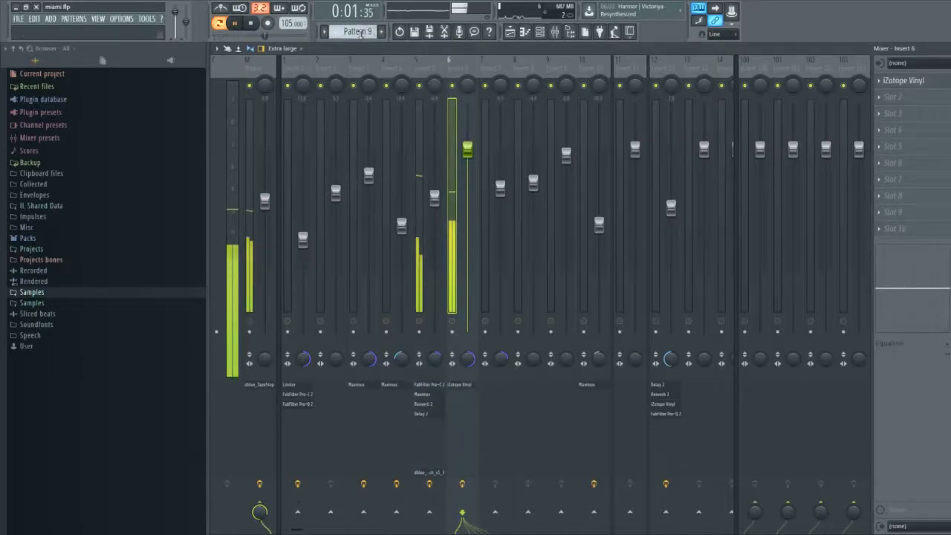
{"action": "left_click", "coordinate": [253, 23]}
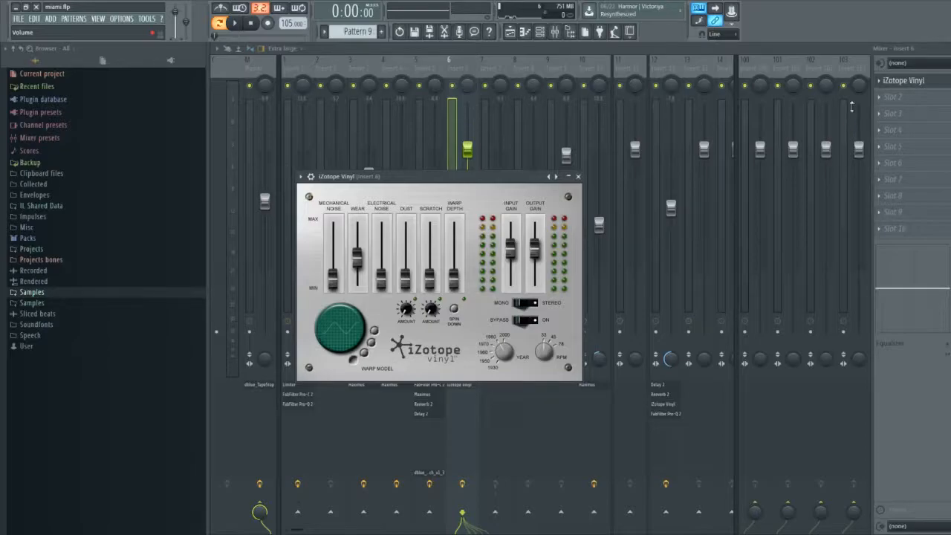
{"action": "left_click", "coordinate": [578, 176]}
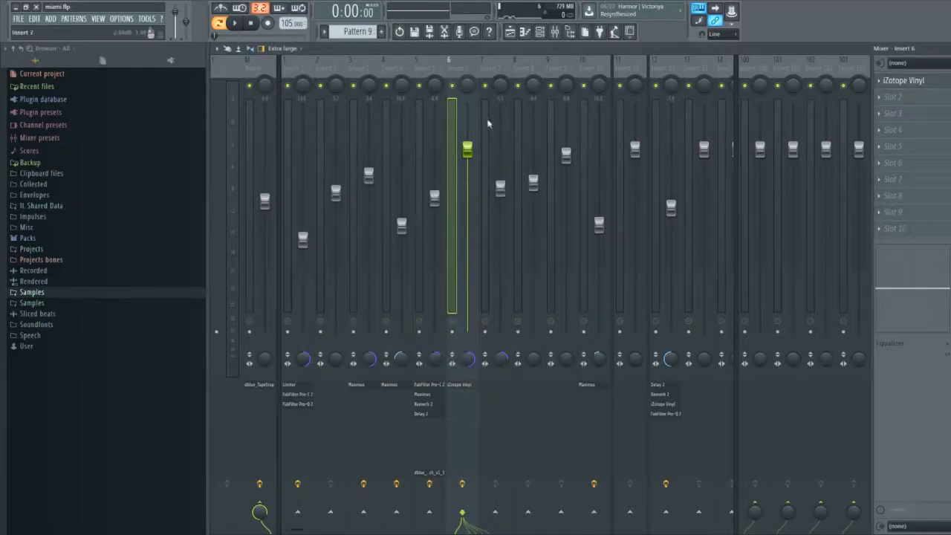
View Insert 7, select Insert 12, and audition Pattern 12, stopping playback.
{"action": "left_click", "coordinate": [489, 153]}
{"action": "scroll", "coordinate": [350, 31], "scroll_direction": "down", "scroll_amount": 1}
{"action": "left_click", "coordinate": [656, 193]}
{"action": "scroll", "coordinate": [349, 31], "scroll_direction": "down", "scroll_amount": 2}
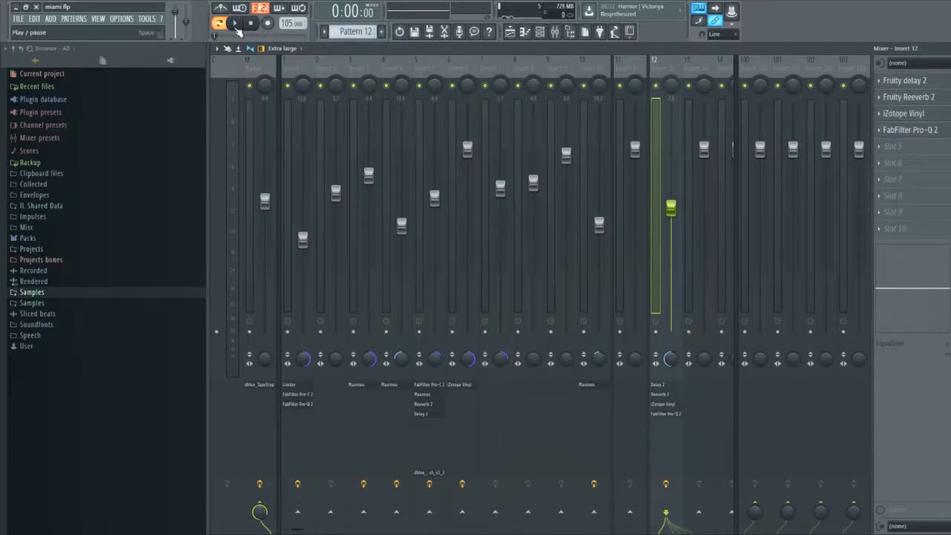
{"action": "left_click", "coordinate": [235, 24]}
{"action": "left_click", "coordinate": [253, 24]}
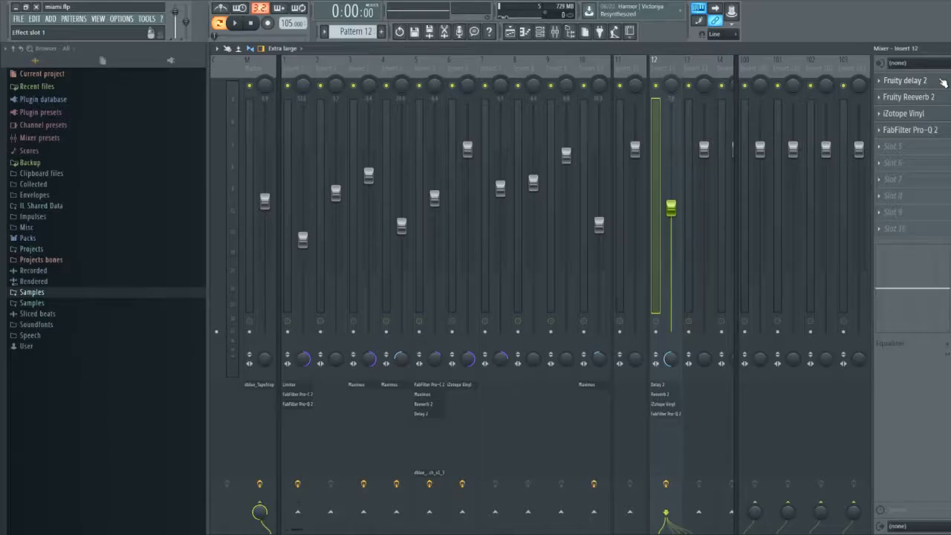
Inspect Fruity delay 2, Fruity Reeverb 2, iZotope Vinyl and FabFilter Pro-Q 2 on Insert 12, closing each one.
{"action": "left_click", "coordinate": [942, 82]}
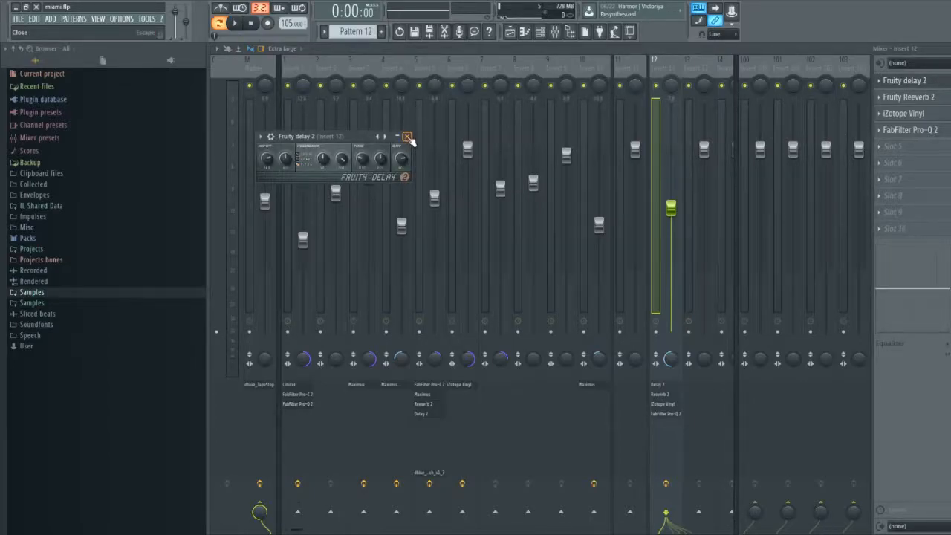
{"action": "left_click", "coordinate": [407, 138]}
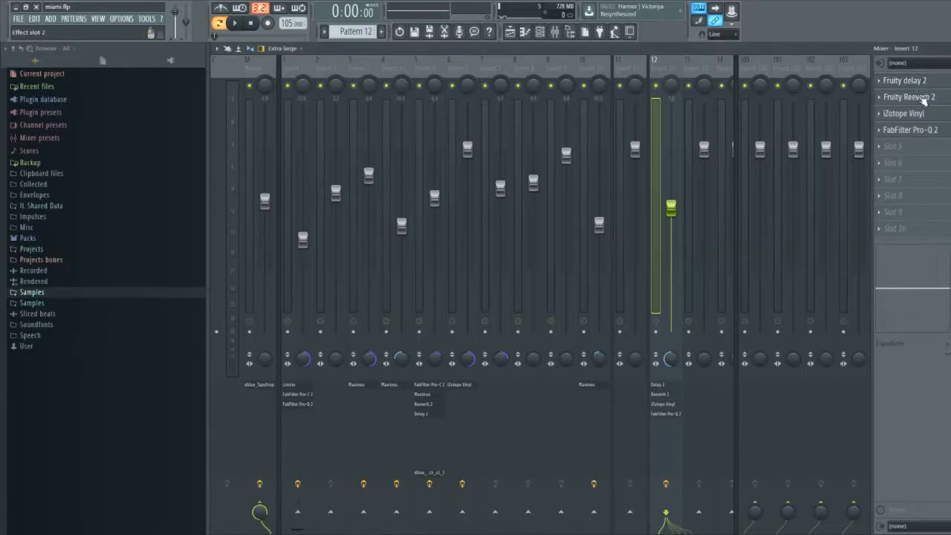
{"action": "left_click", "coordinate": [921, 97]}
{"action": "left_click", "coordinate": [470, 124]}
{"action": "left_click", "coordinate": [903, 113]}
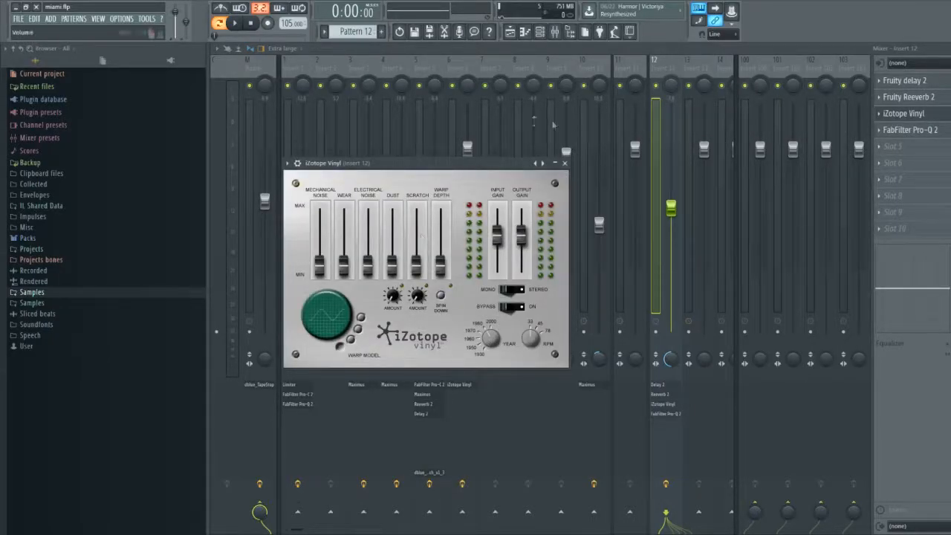
{"action": "left_click", "coordinate": [564, 164]}
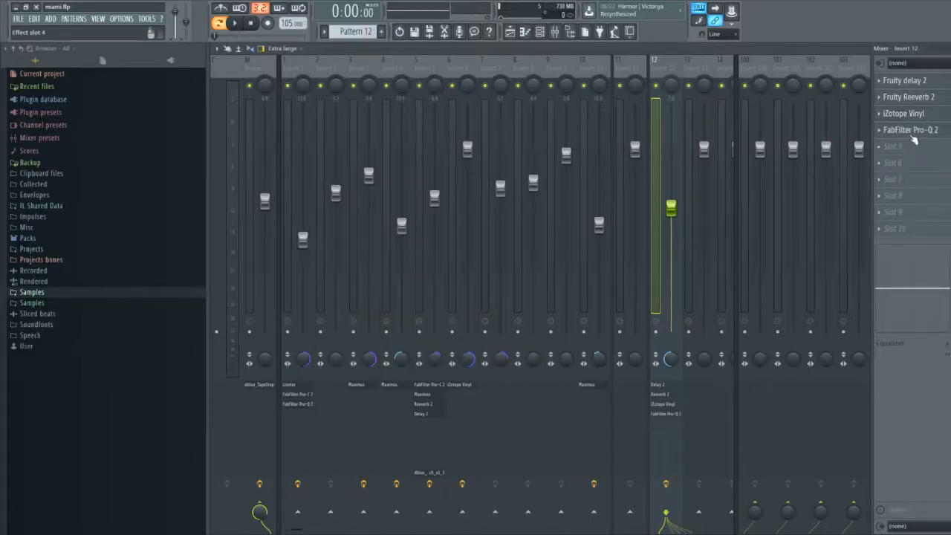
{"action": "left_click", "coordinate": [907, 130]}
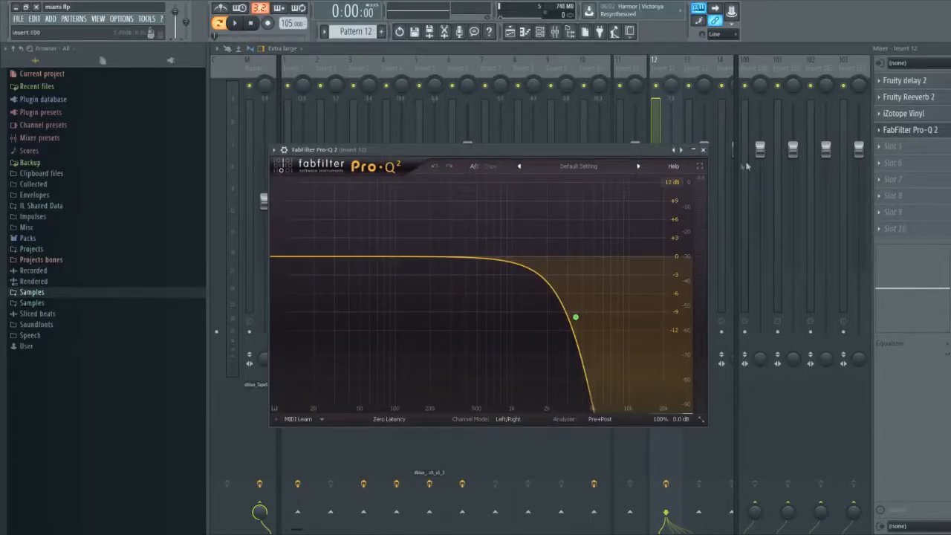
{"action": "key", "text": "Escape"}
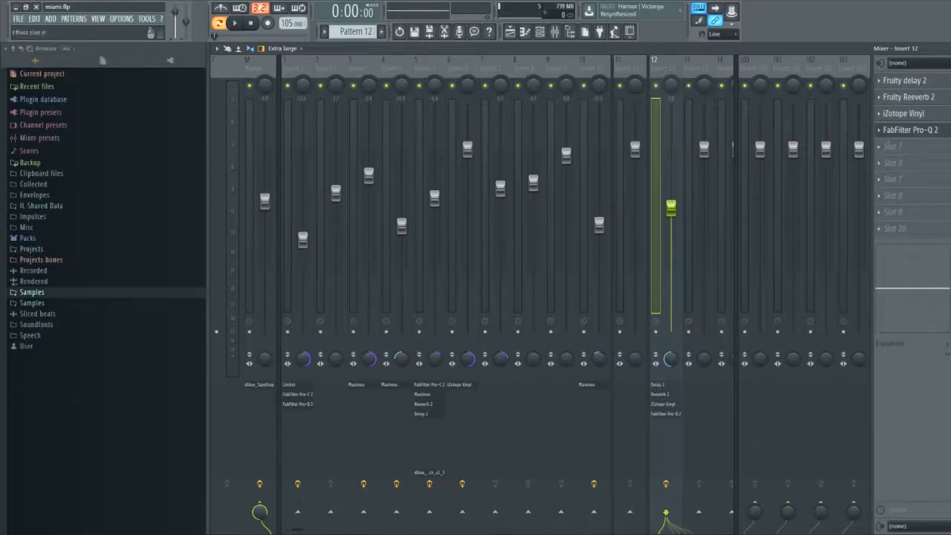
Close the mixer and the Pro-Q 2 window, and audition Pattern 12's WAVESTATION notes in the piano roll before closing it.
{"action": "left_click", "coordinate": [948, 48]}
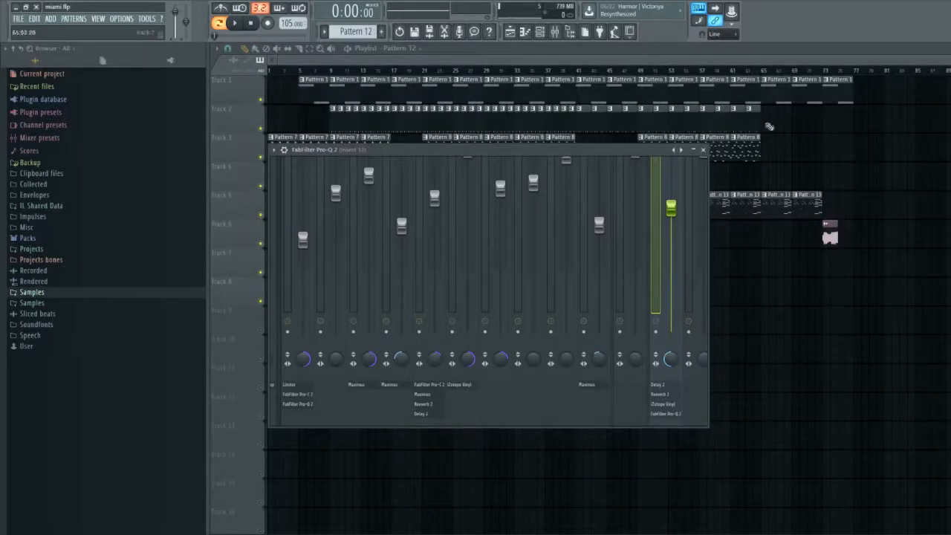
{"action": "left_click", "coordinate": [703, 149]}
{"action": "left_click", "coordinate": [524, 32]}
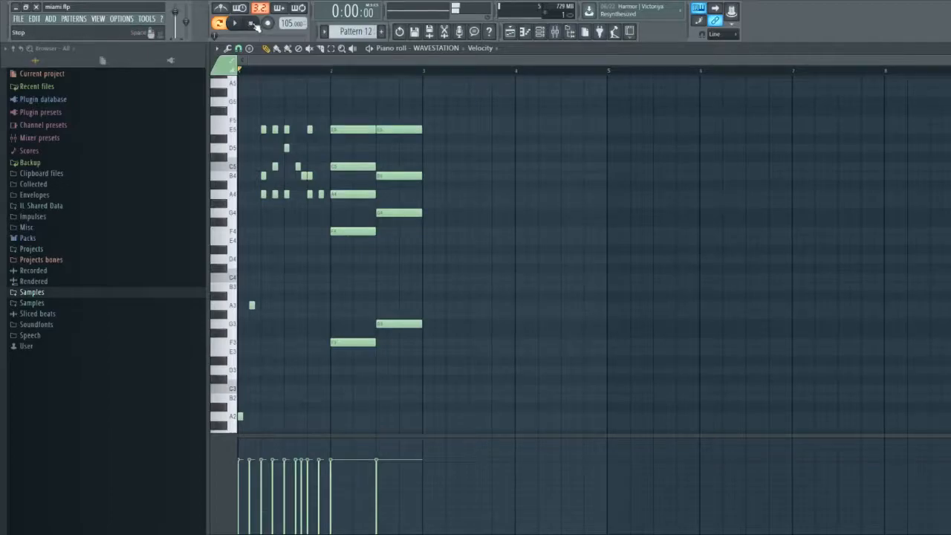
{"action": "left_click", "coordinate": [946, 48]}
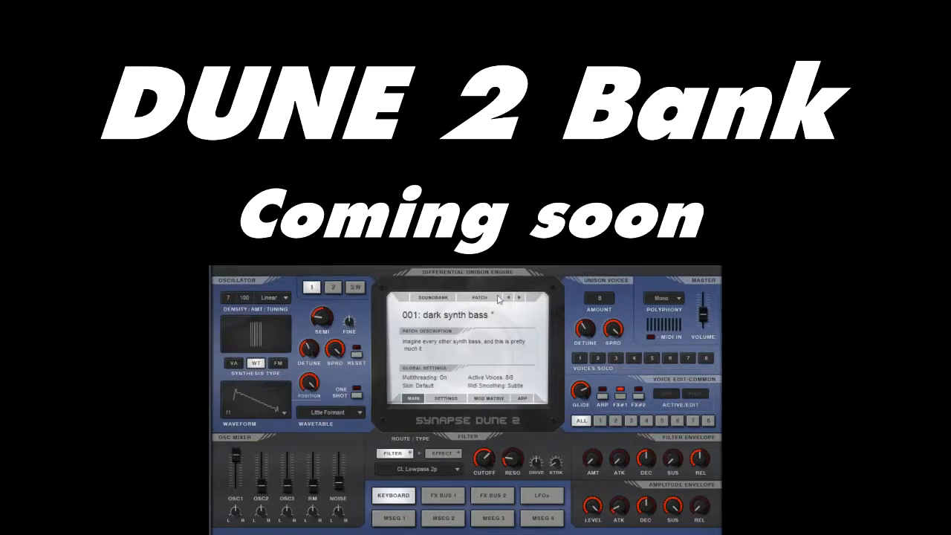
Browse the patches in Synapse DUNE 2 from 002: guitar pluck through 003: HIHAT to 004: kick.
{"action": "left_click", "coordinate": [520, 298]}
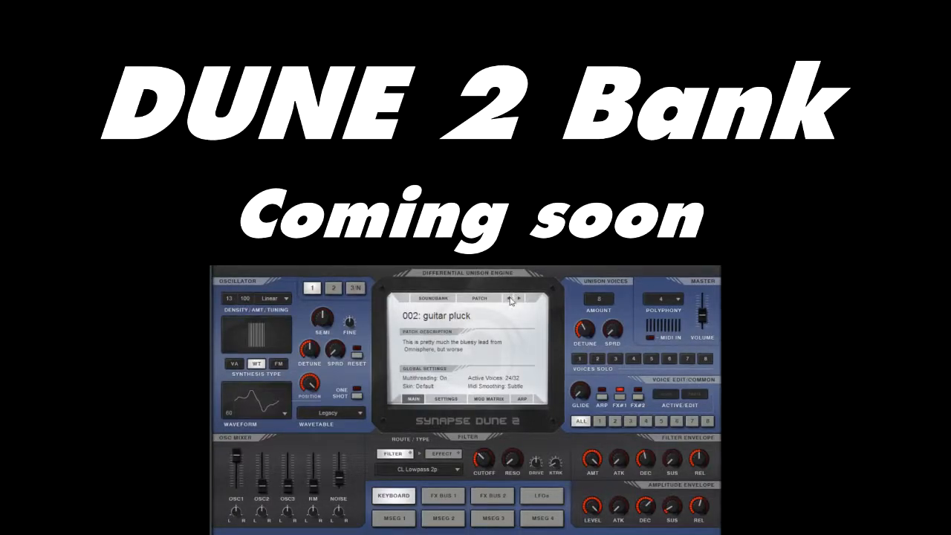
{"action": "left_click", "coordinate": [519, 298]}
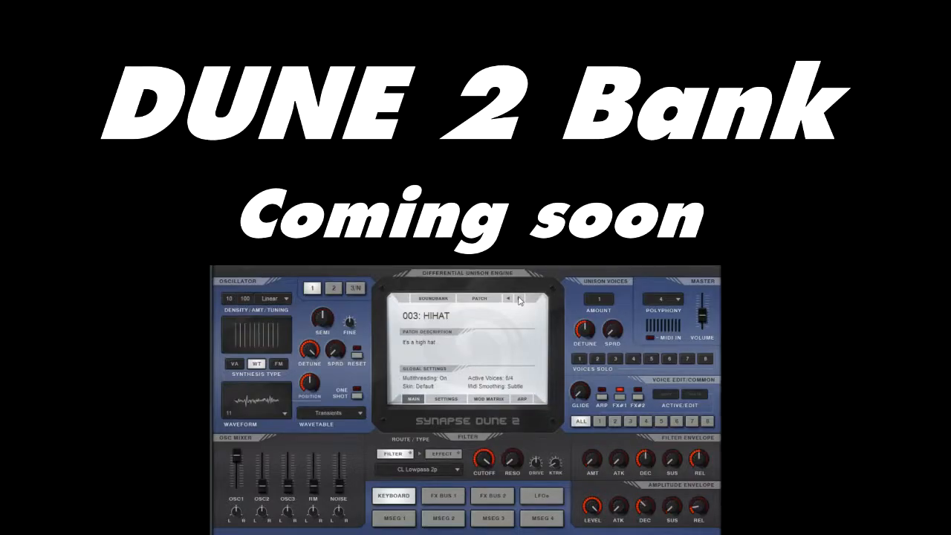
{"action": "left_click", "coordinate": [519, 299]}
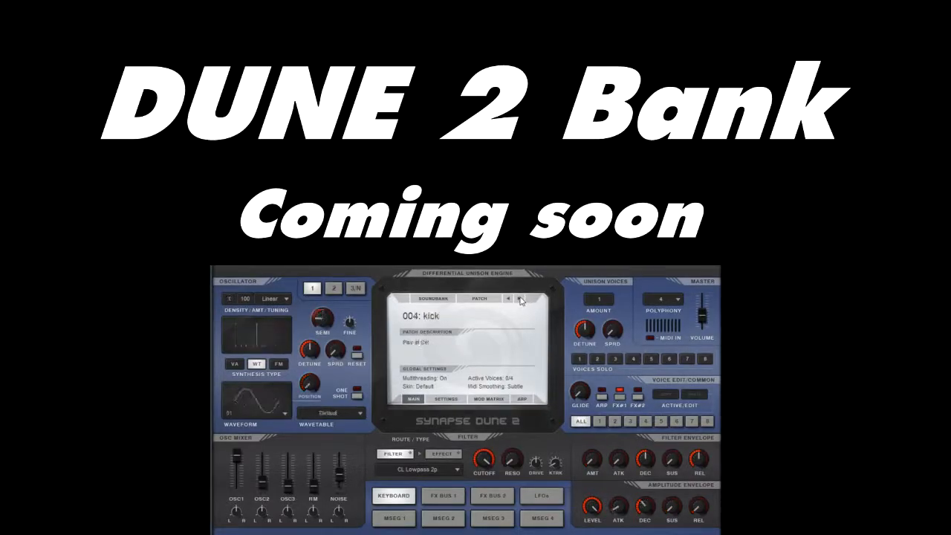